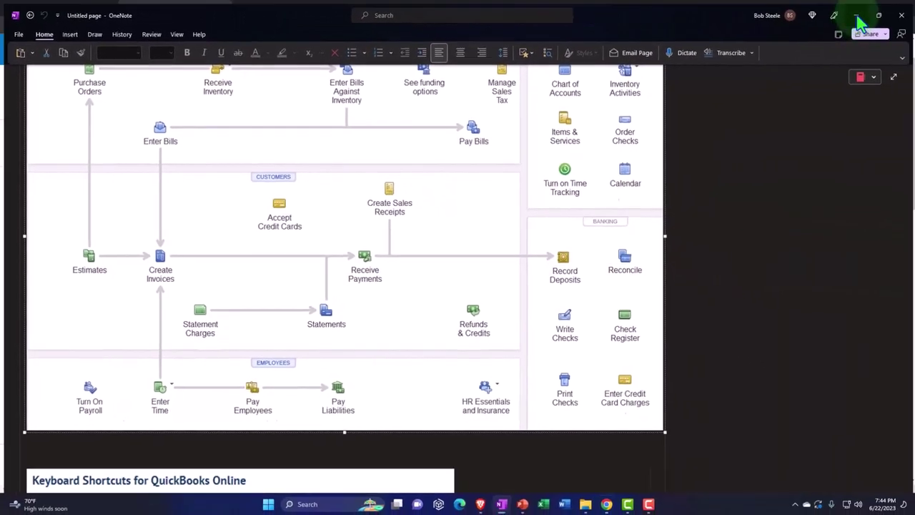
Switch from OneNote to Xero in the browser and open the Get Great Guitars chart of accounts.
click(858, 17)
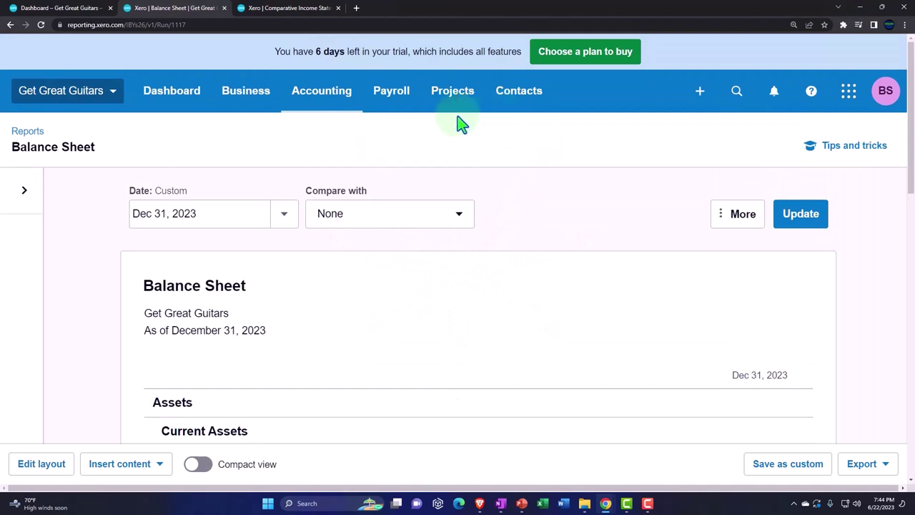
click(326, 110)
scroll(335, 174, down, 2)
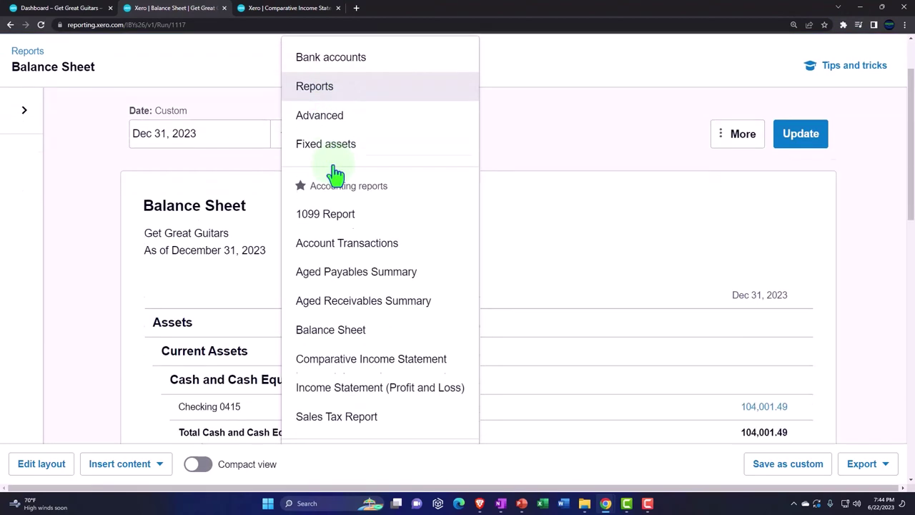
scroll(336, 175, up, 2)
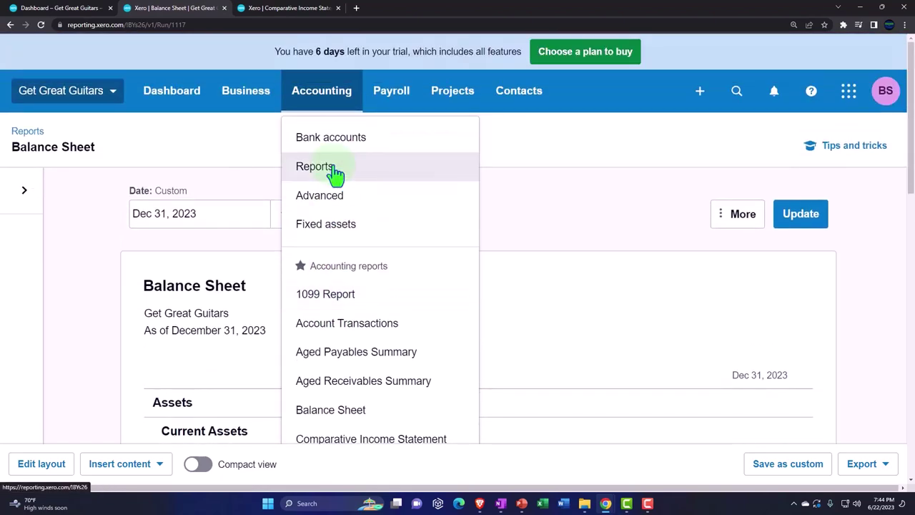
scroll(337, 178, down, 3)
click(333, 377)
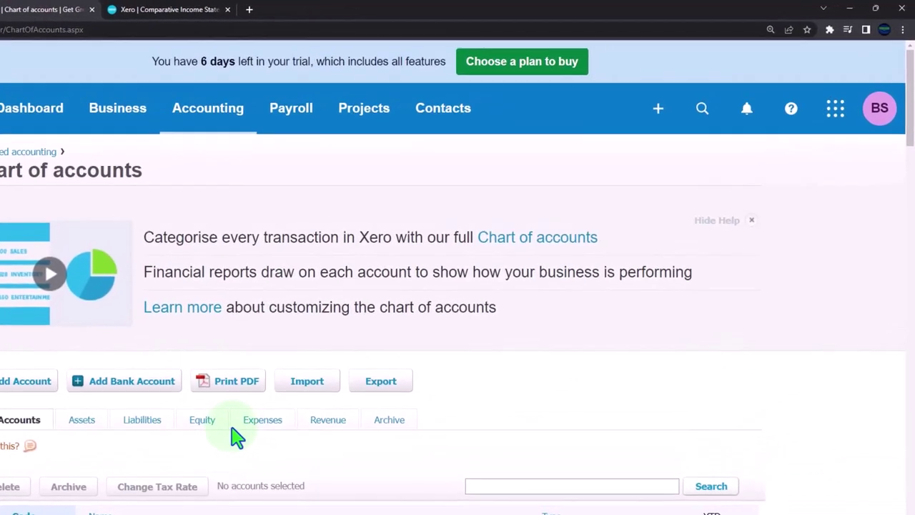
Show only the revenue accounts and locate the Rental Income account.
scroll(218, 450, down, 1)
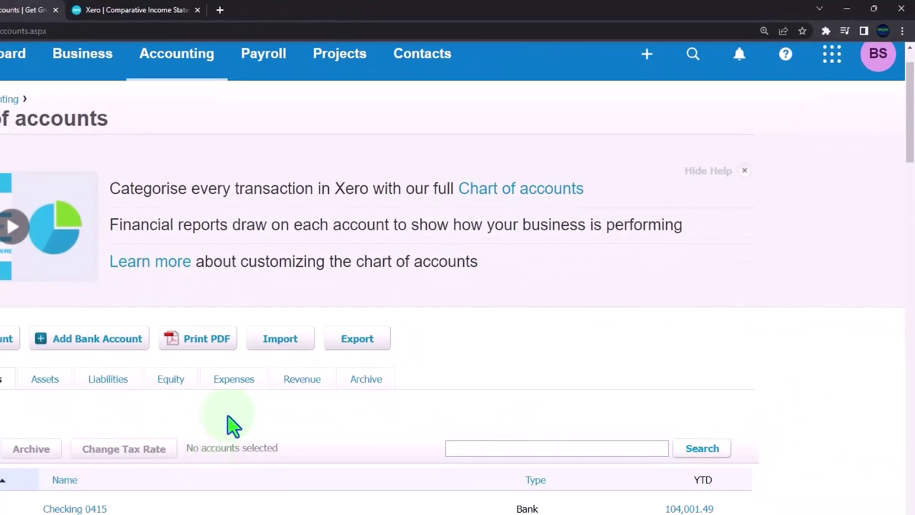
click(286, 388)
scroll(322, 372, down, 3)
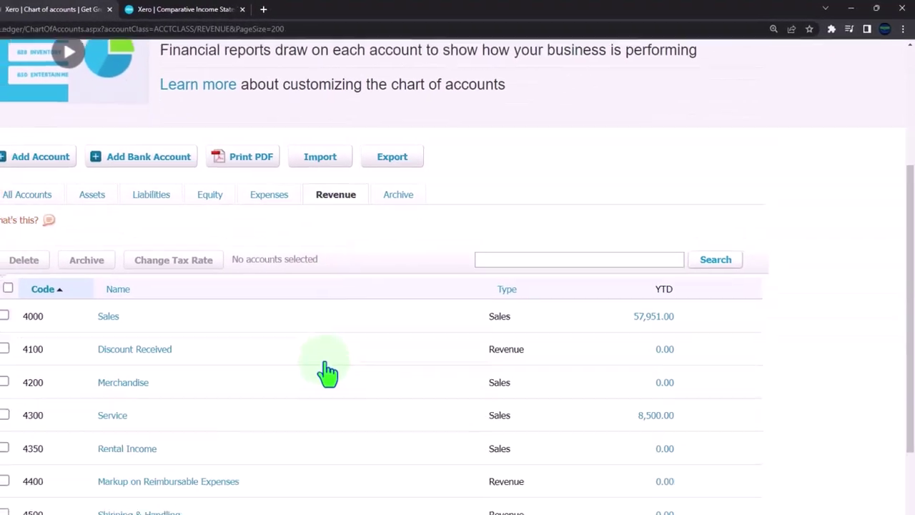
scroll(403, 325, down, 1)
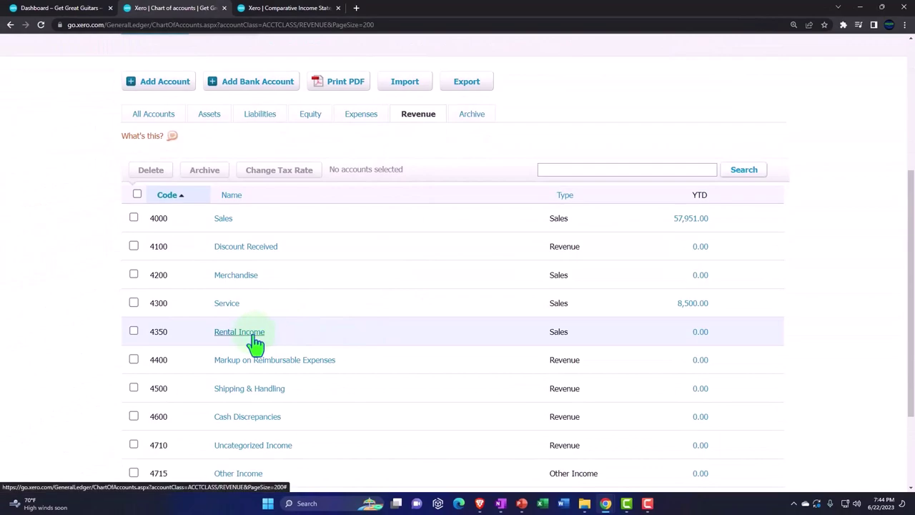
click(252, 337)
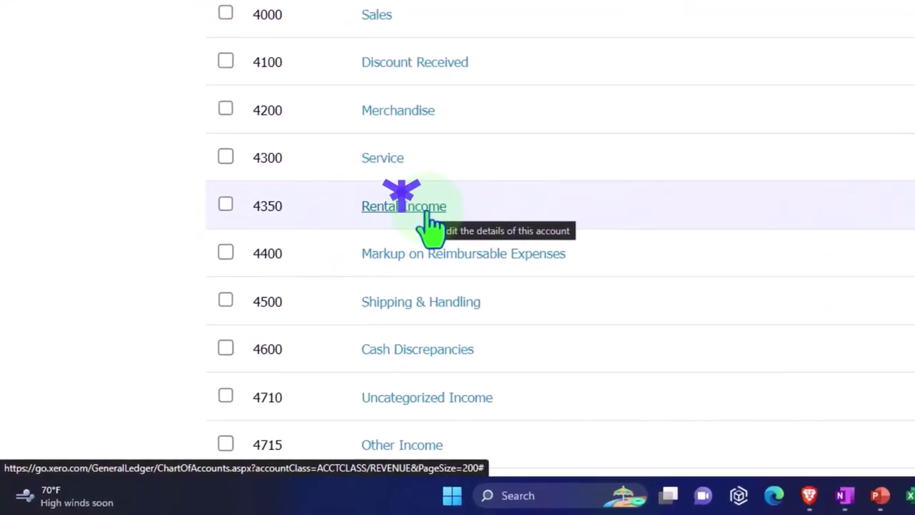
Open the list of products and services and look through its rental items.
scroll(453, 211, up, 5)
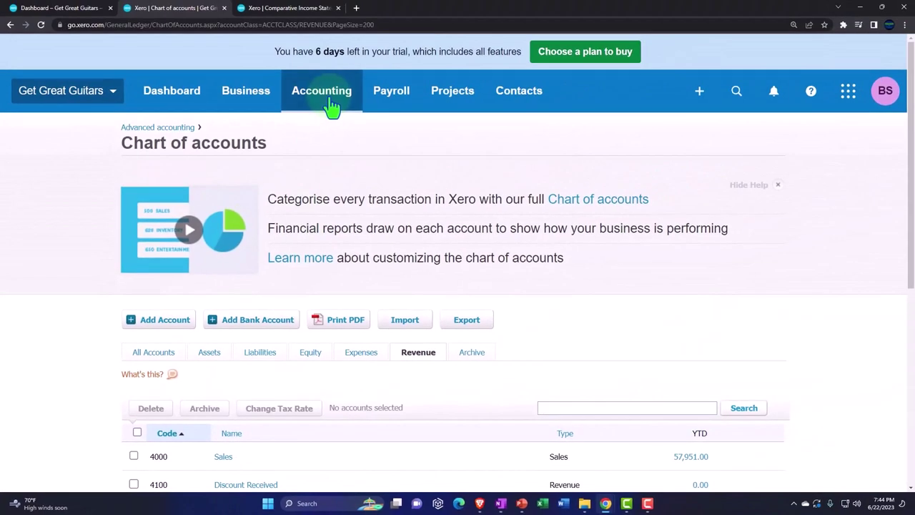
click(388, 6)
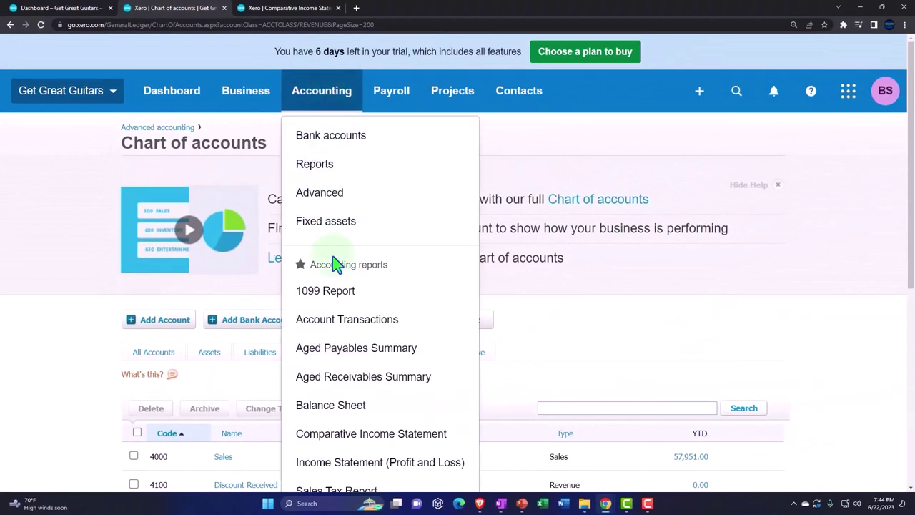
scroll(334, 300, down, 2)
scroll(333, 308, up, 3)
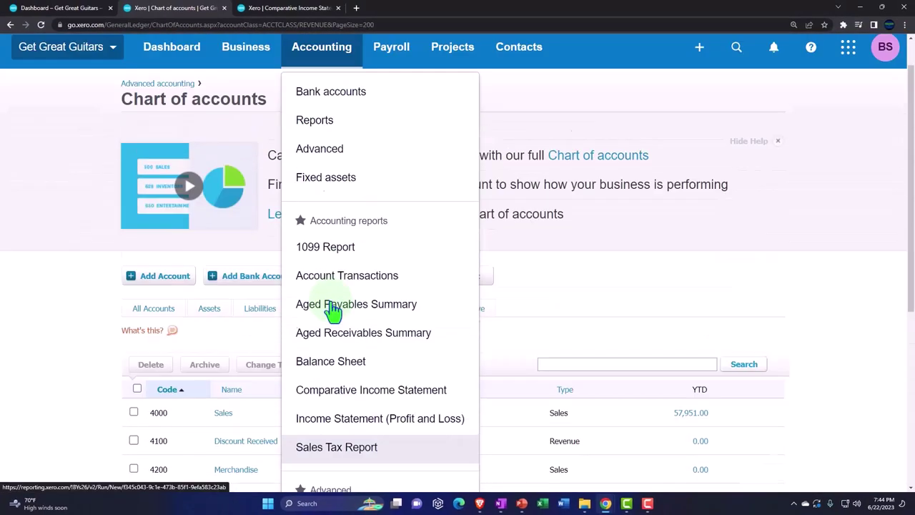
click(236, 97)
scroll(278, 238, down, 1)
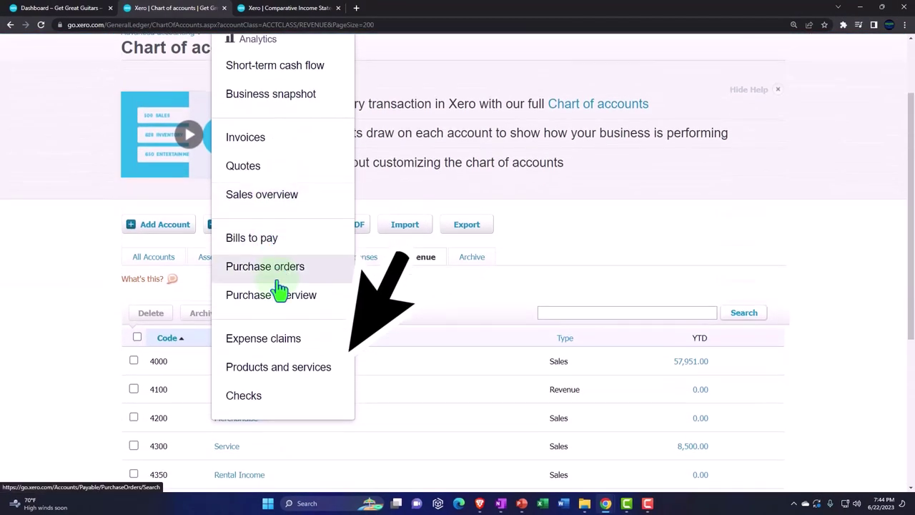
click(292, 377)
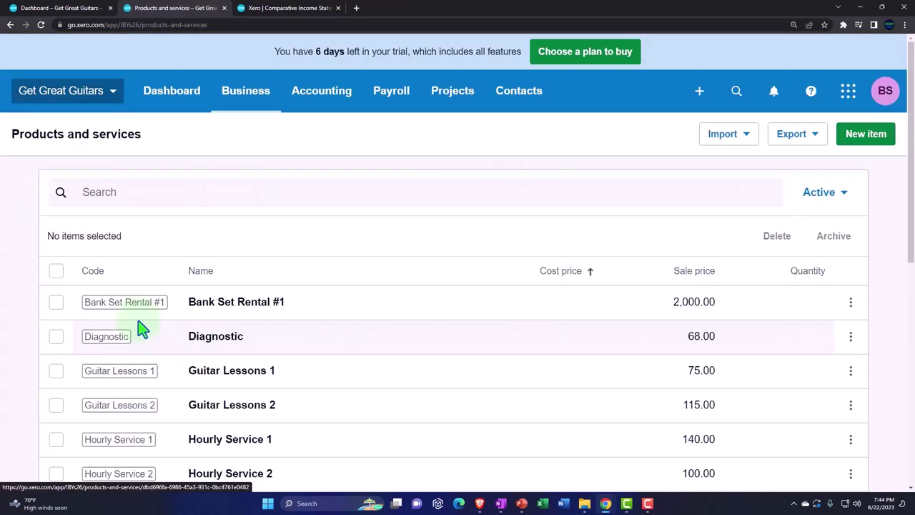
scroll(141, 330, down, 2)
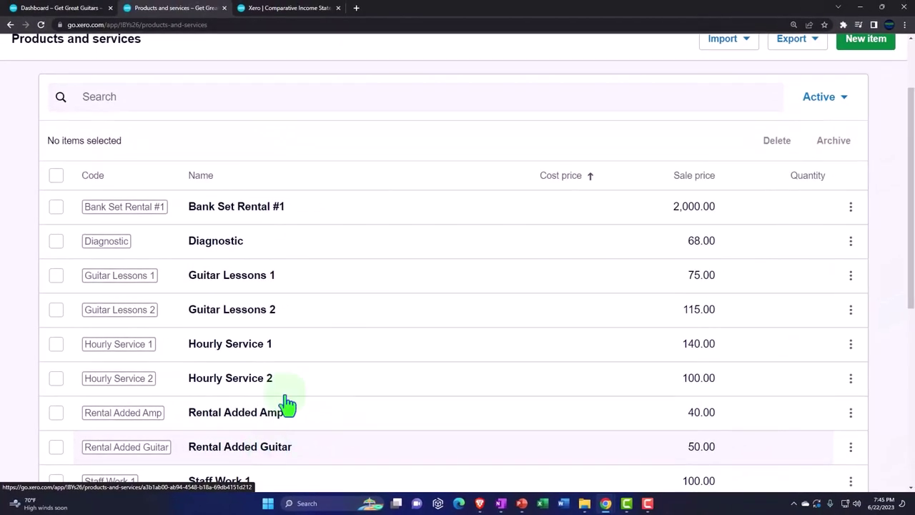
Change the code of the Bank Set Rental #1 item to Band Set Rental #1 and save the item.
click(850, 213)
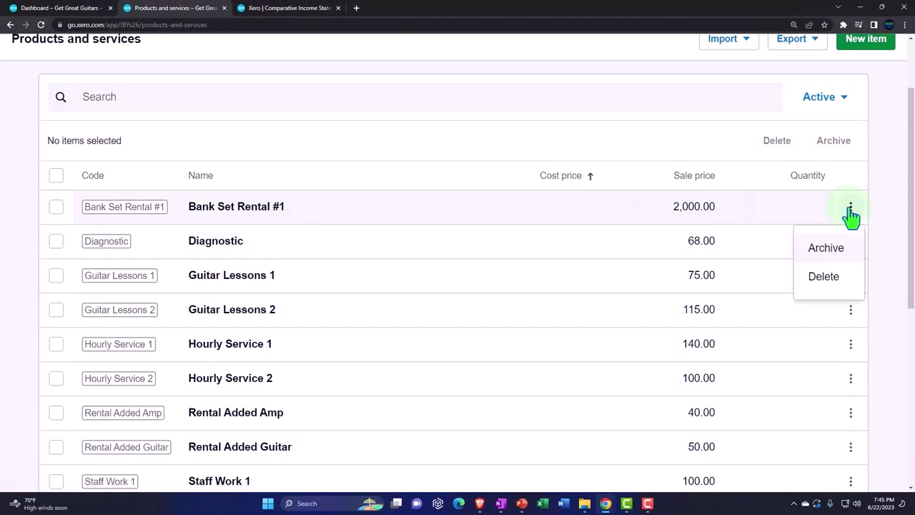
click(266, 213)
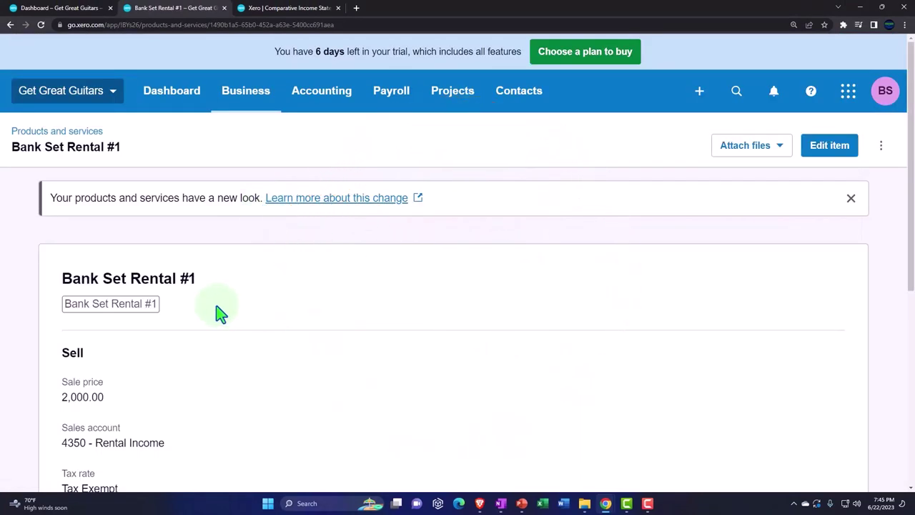
scroll(637, 253, down, 1)
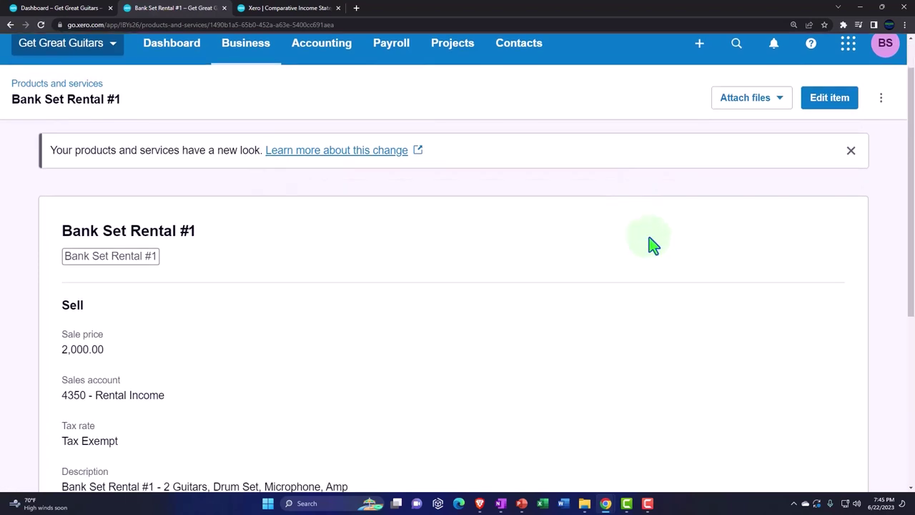
click(827, 107)
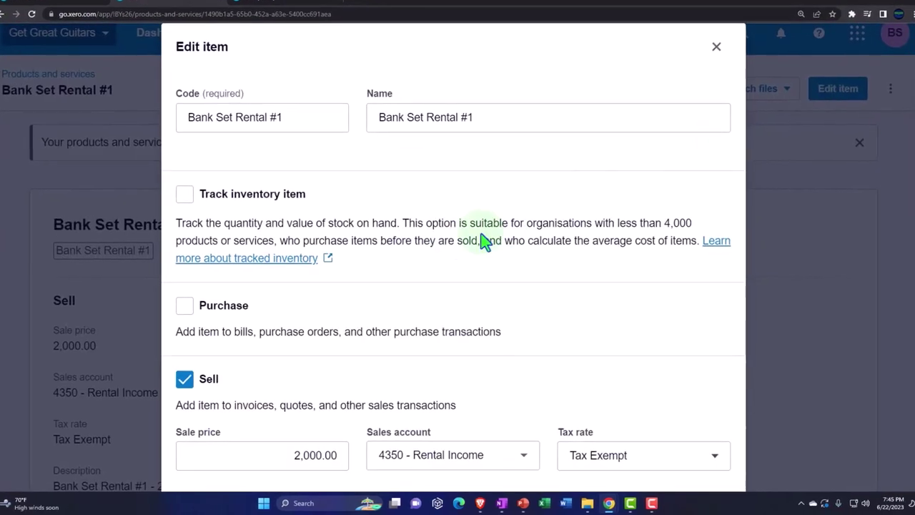
click(205, 104)
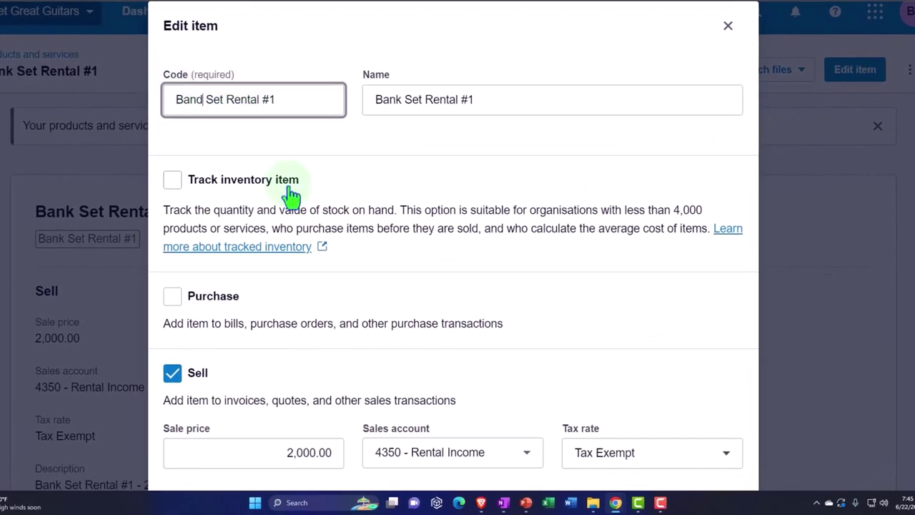
scroll(291, 198, down, 3)
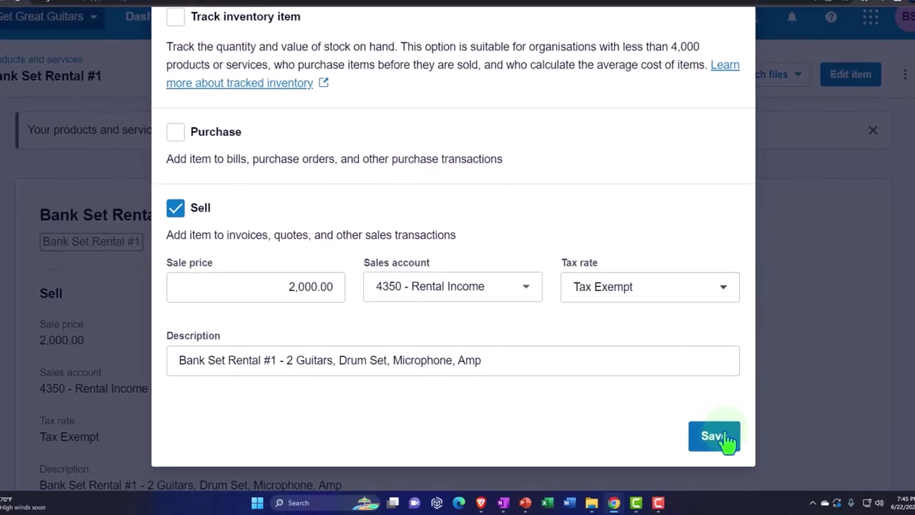
click(717, 435)
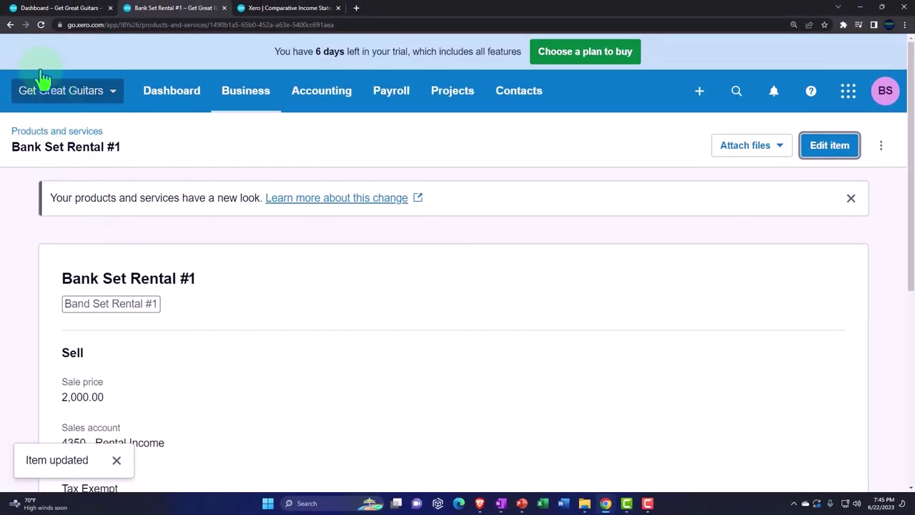
Return to the products and services list and review the items.
click(247, 92)
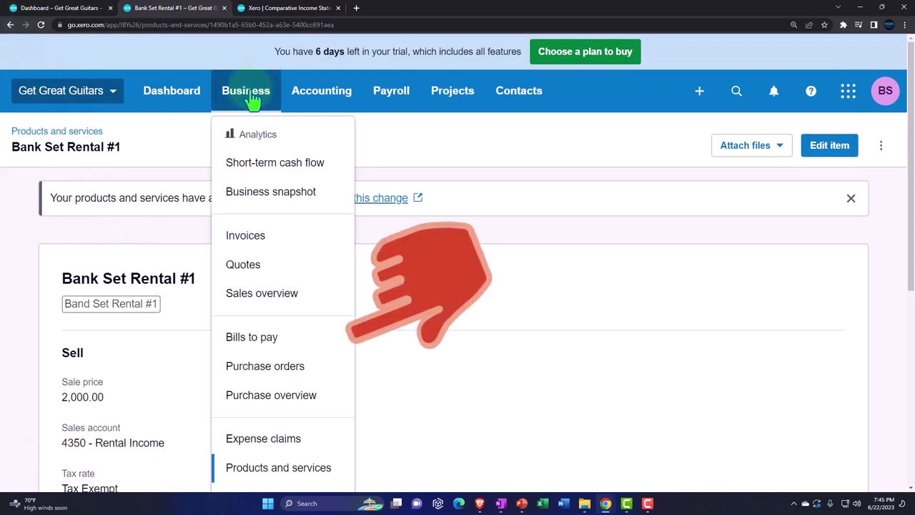
scroll(257, 347, down, 2)
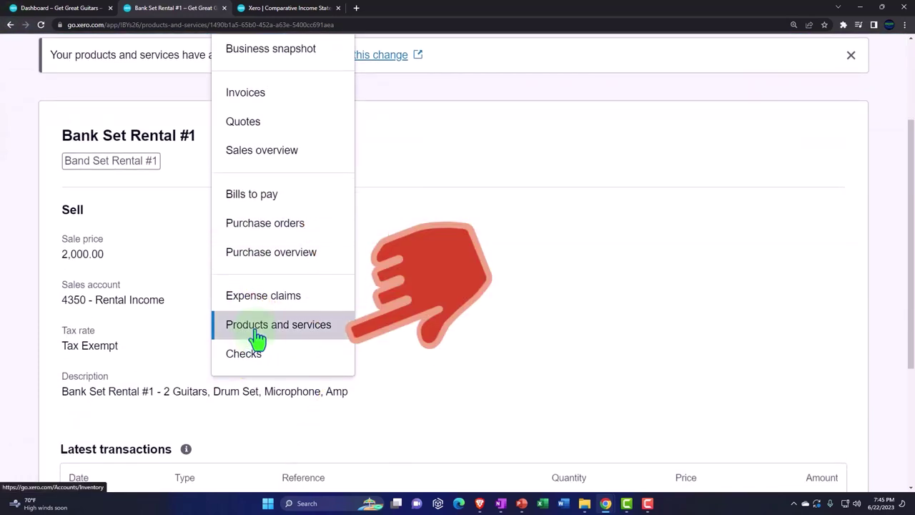
click(257, 336)
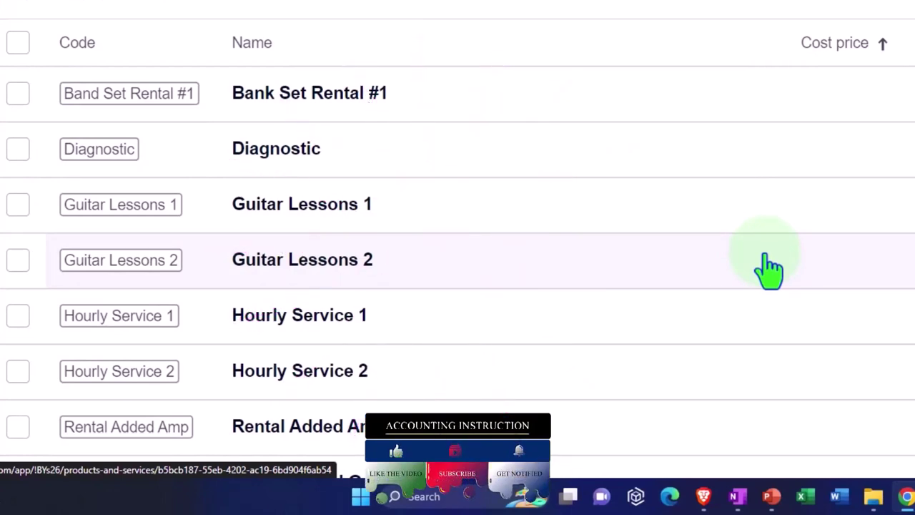
scroll(768, 269, up, 1)
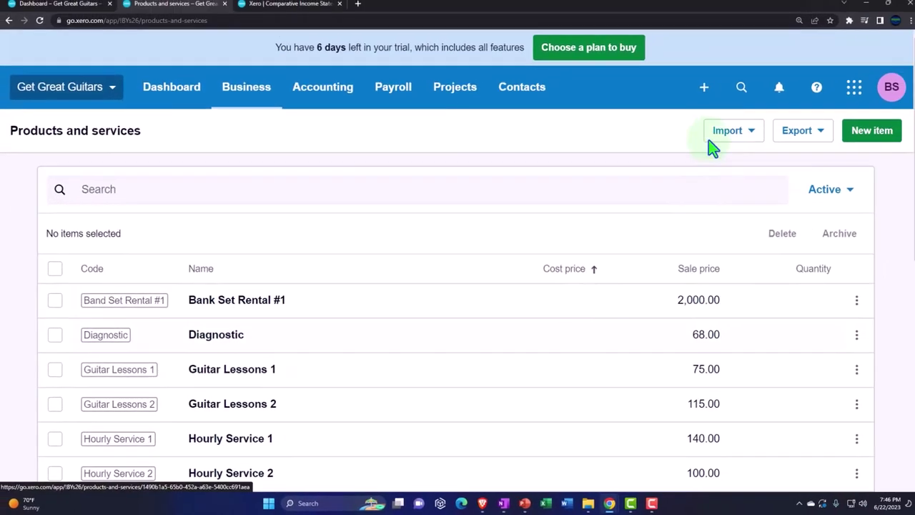
Start a new quote and create Customer 10 as a new contact for it.
click(704, 89)
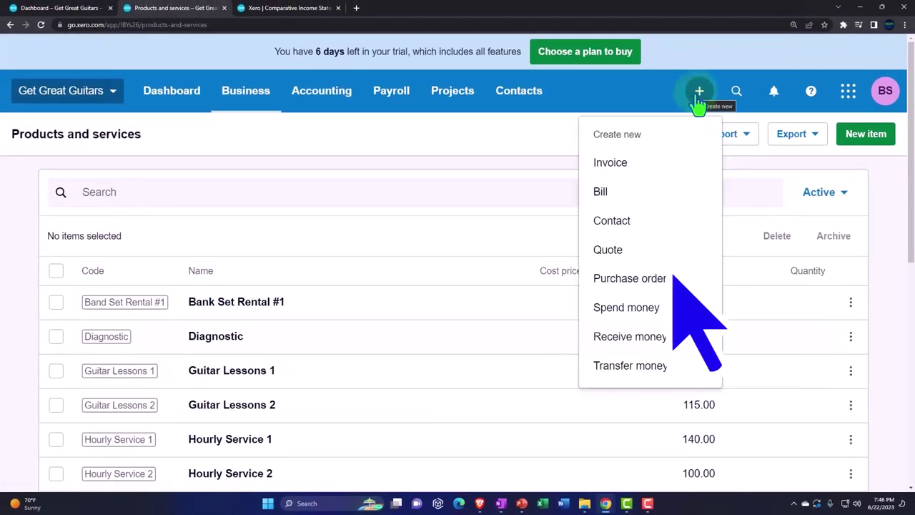
click(624, 250)
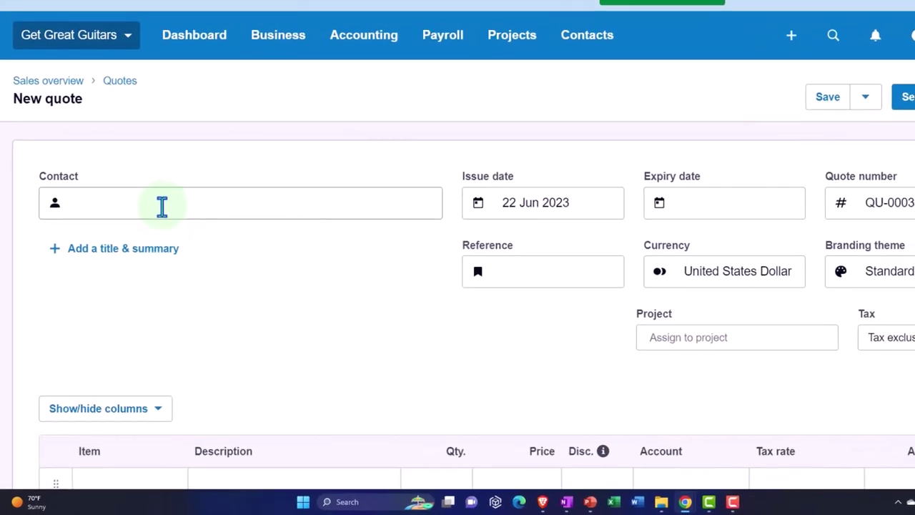
click(187, 159)
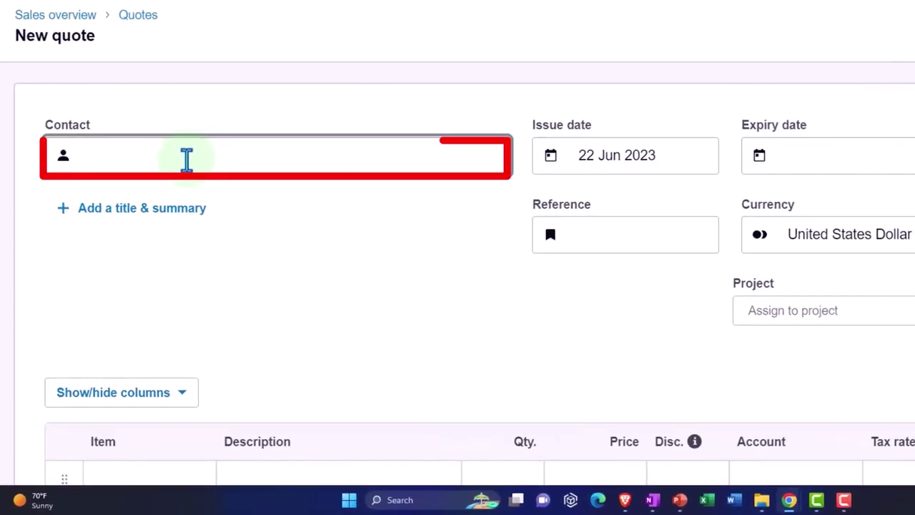
text(Customer 10)
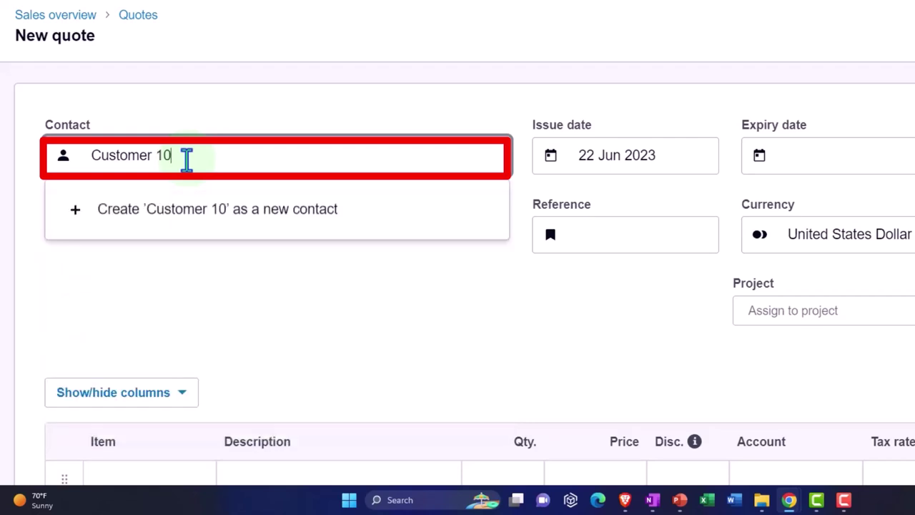
click(184, 215)
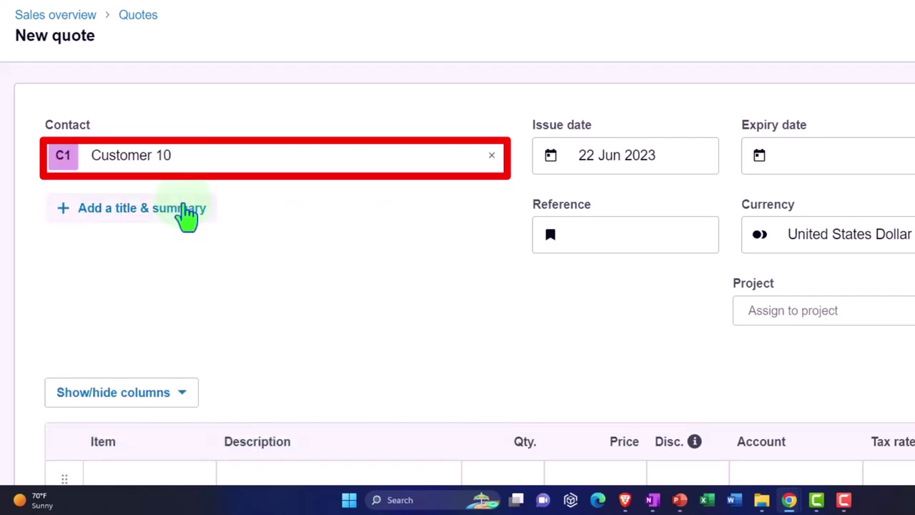
Set the quote's issue date to 27 Feb 2023.
click(647, 156)
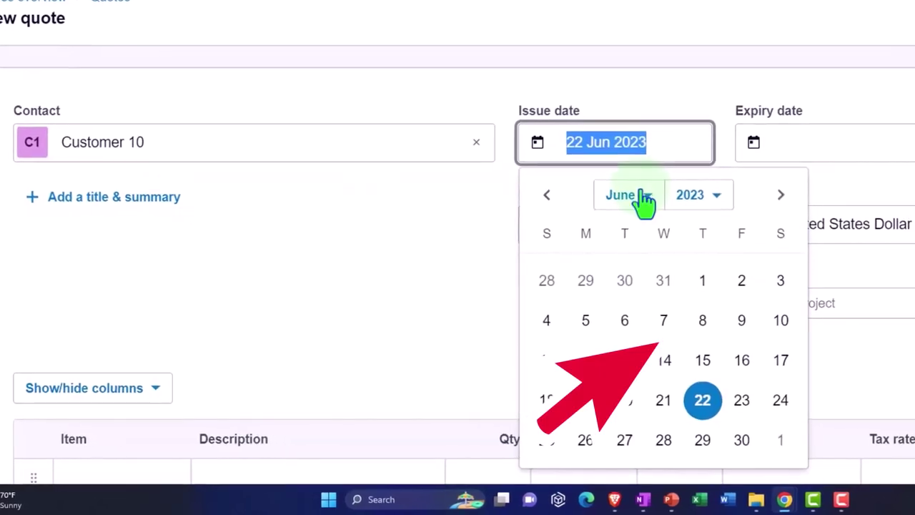
click(642, 197)
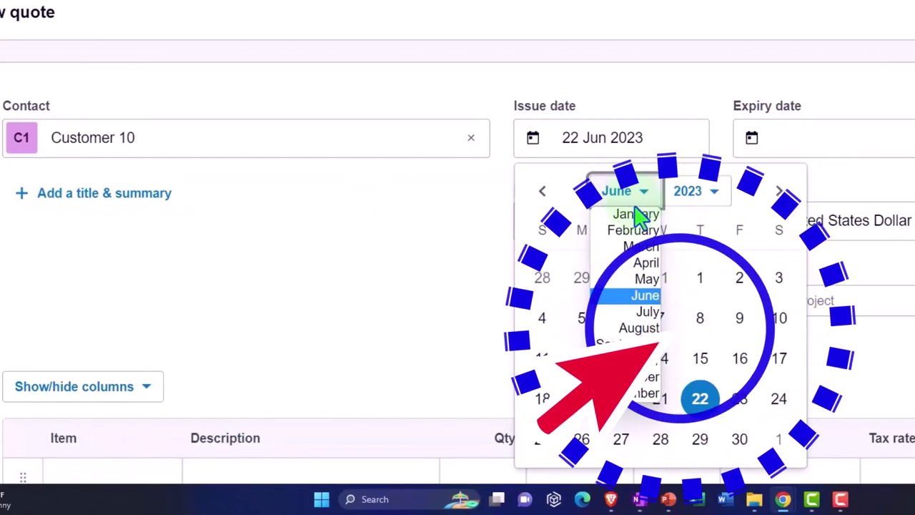
click(633, 231)
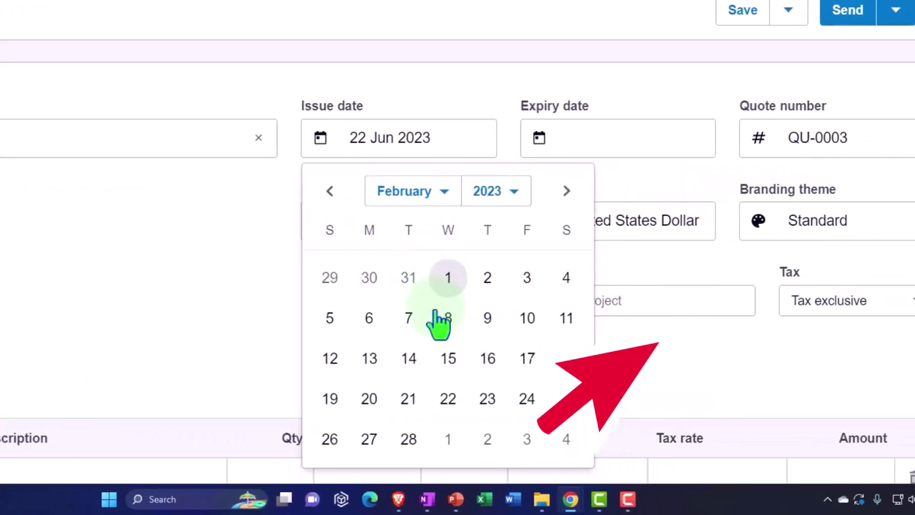
click(369, 438)
key(Tab)
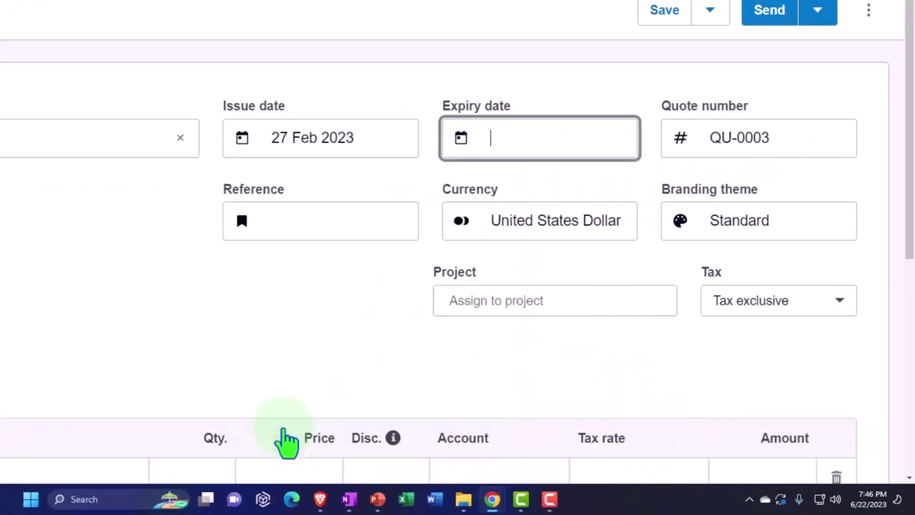
key(Tab)
click(302, 425)
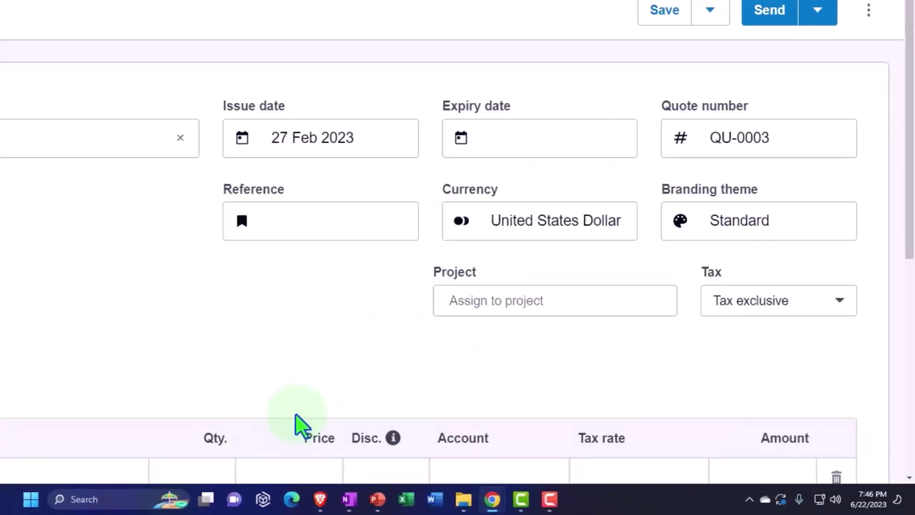
Add the Band Set Rental #1 item as the quote's first line, keeping its default quantity, price, account and tax rate.
key(Tab)
key(Tab)
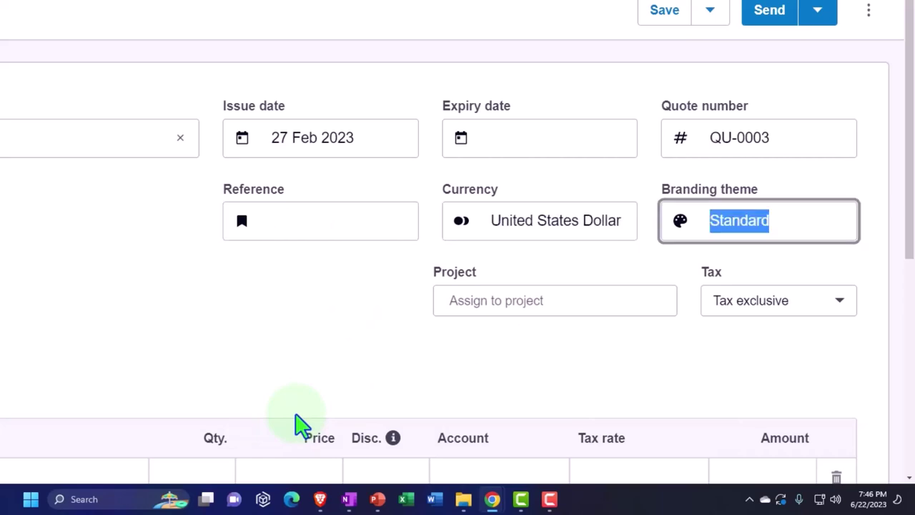
key(Tab)
scroll(218, 366, down, 3)
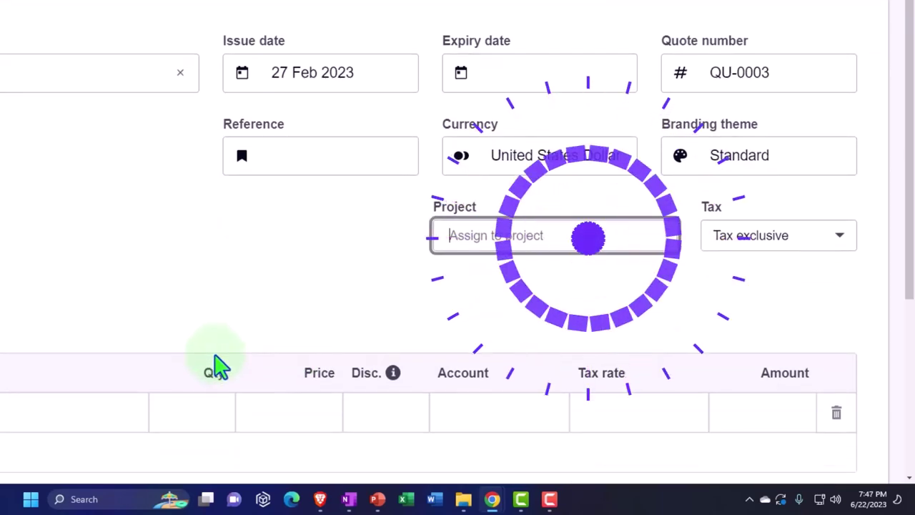
key(Tab)
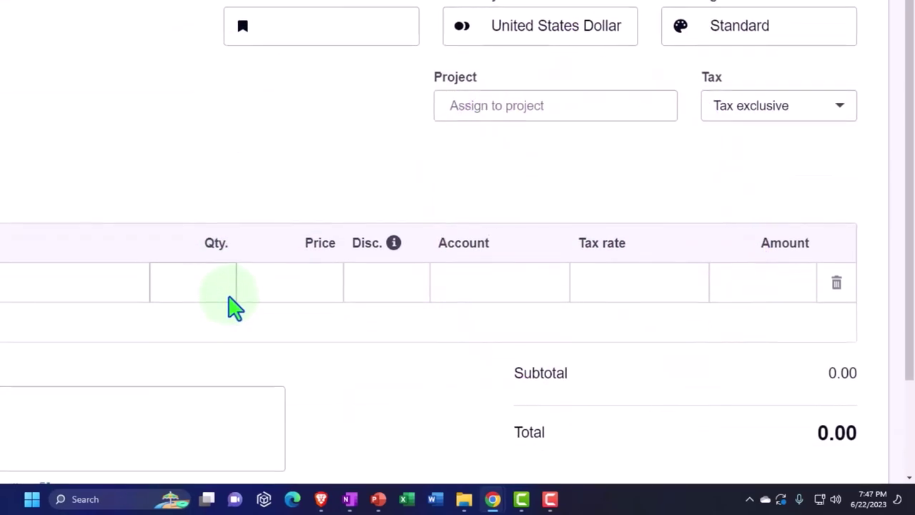
key(Tab)
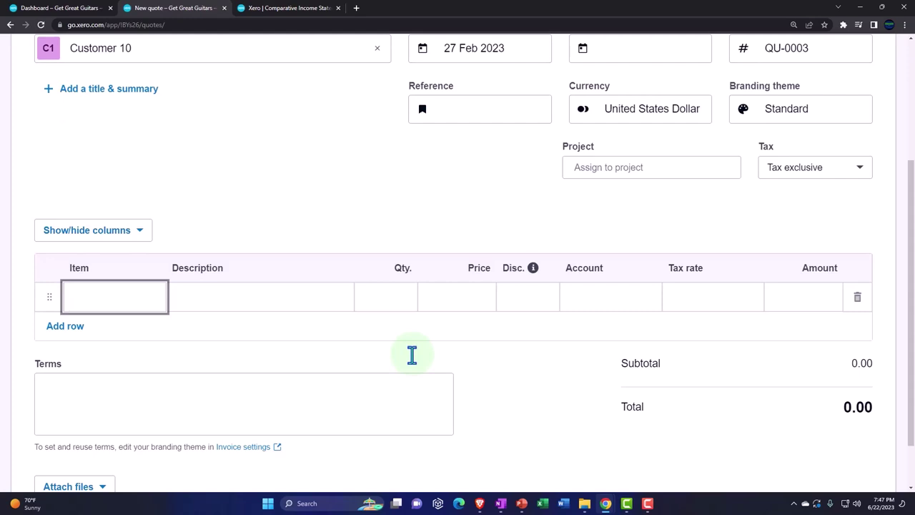
text(d)
key(BackSpace)
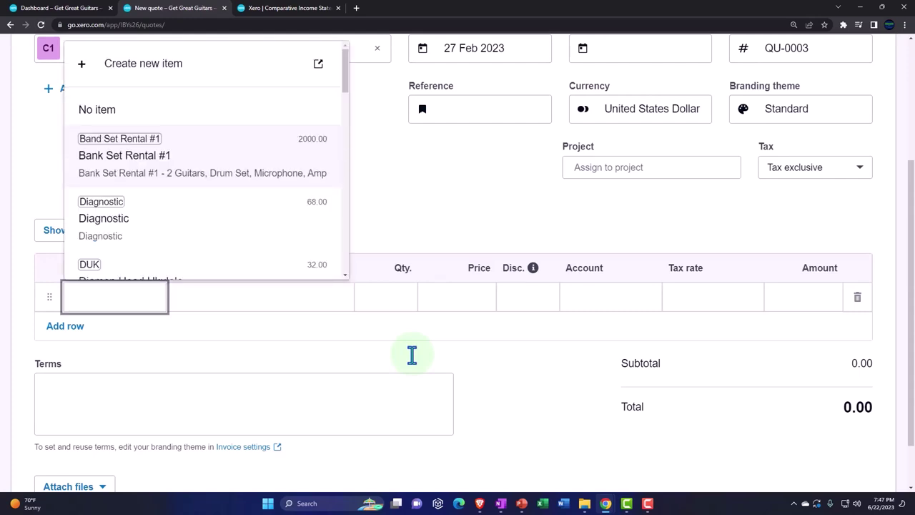
text(b)
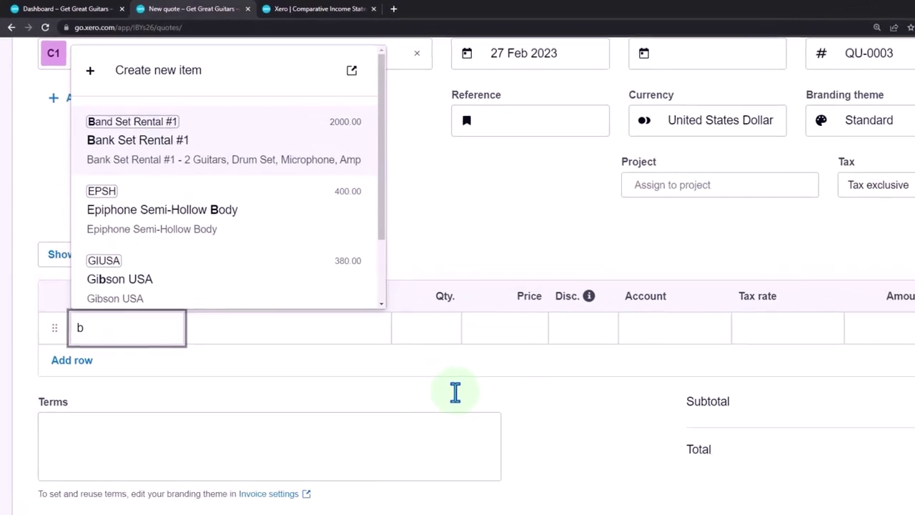
key(Return)
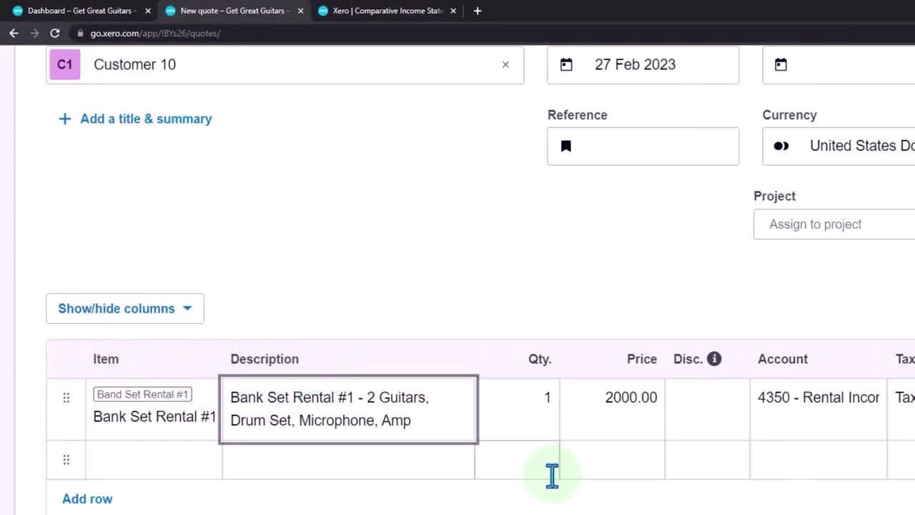
key(Tab)
key(Tab)
key(Tab)
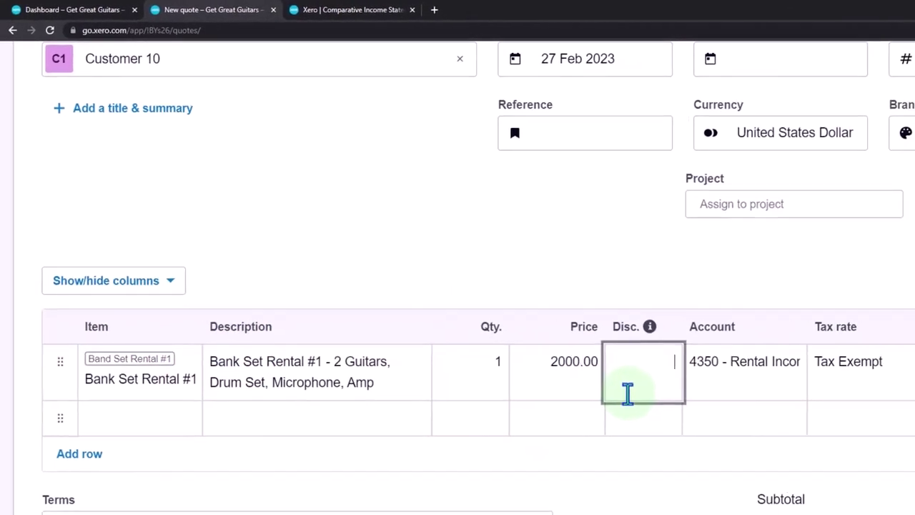
key(Tab)
key(Tab)
key(Tab)
key(Tab)
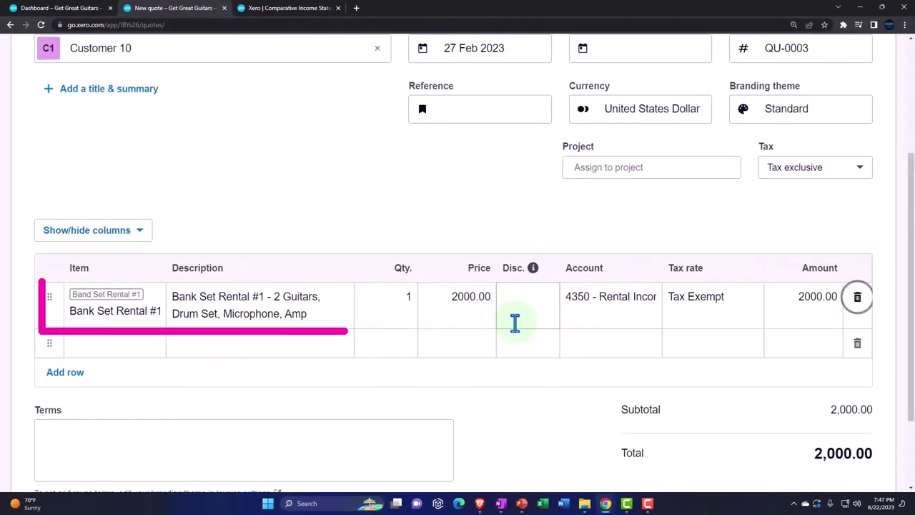
Add the Rental Added Guitar item on the quote's second line.
key(Tab)
key(Tab)
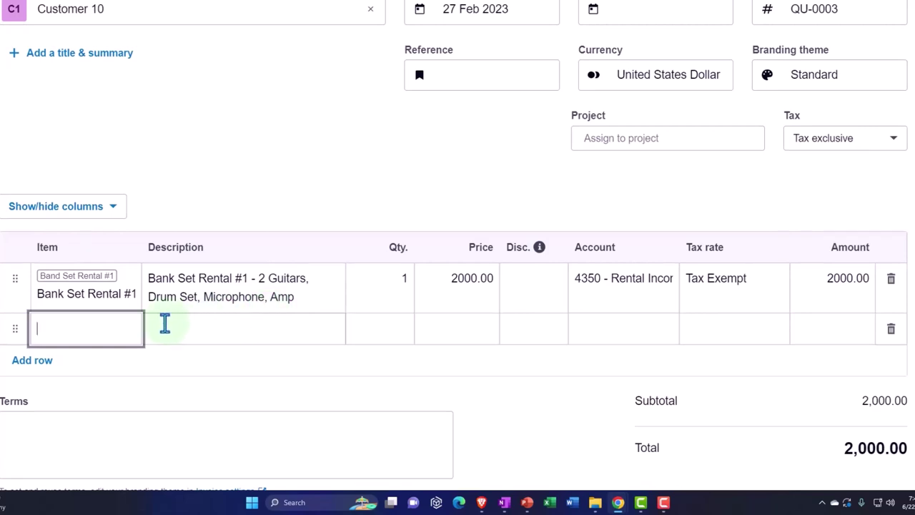
click(88, 335)
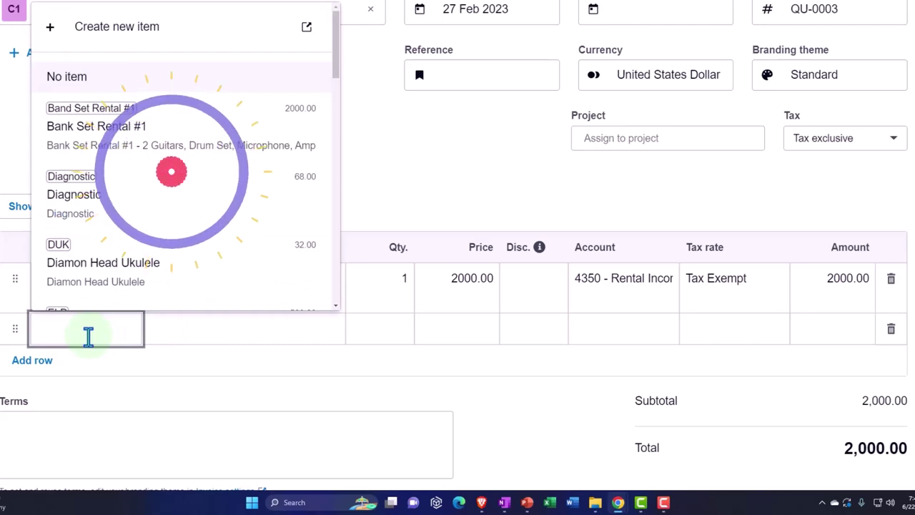
scroll(155, 220, down, 1)
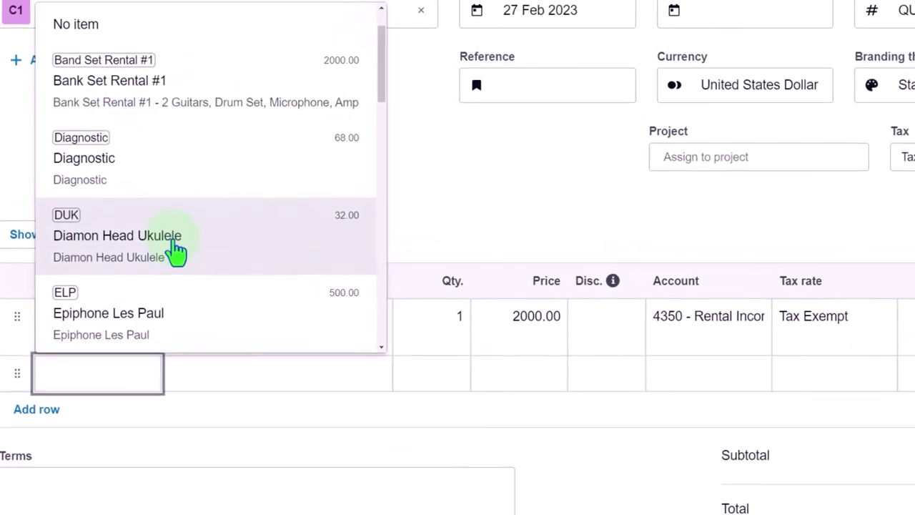
scroll(158, 226, up, 1)
scroll(157, 226, down, 2)
scroll(181, 258, down, 5)
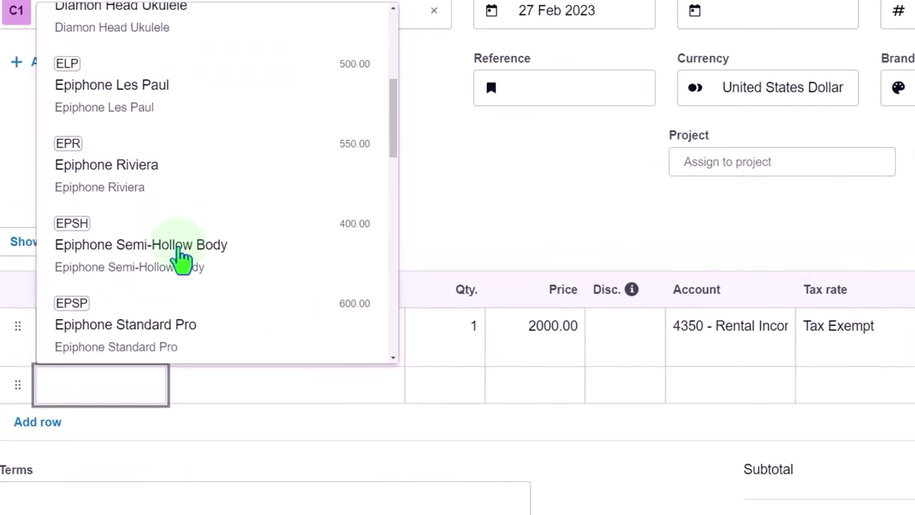
text(re)
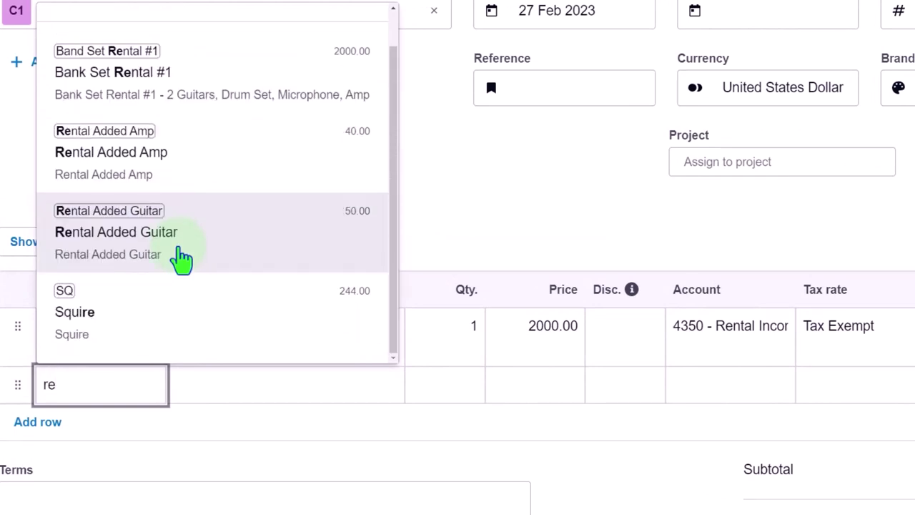
click(181, 243)
key(Tab)
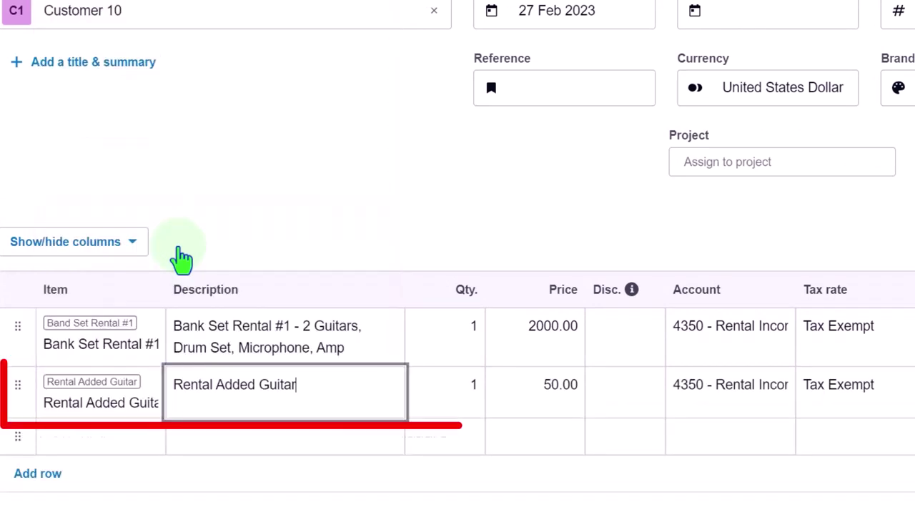
Set the Rental Added Guitar line's quantity to 2, keeping its default price, account and tax rate.
key(Tab)
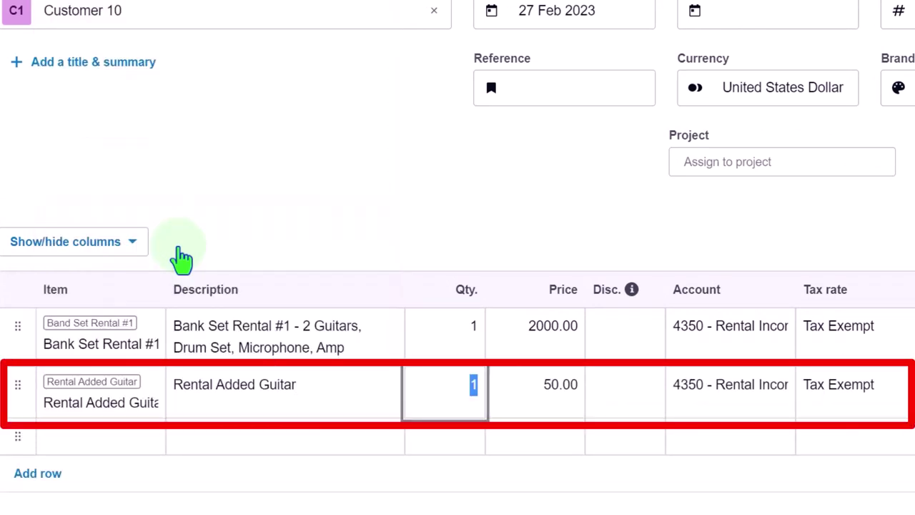
text(2)
key(Tab)
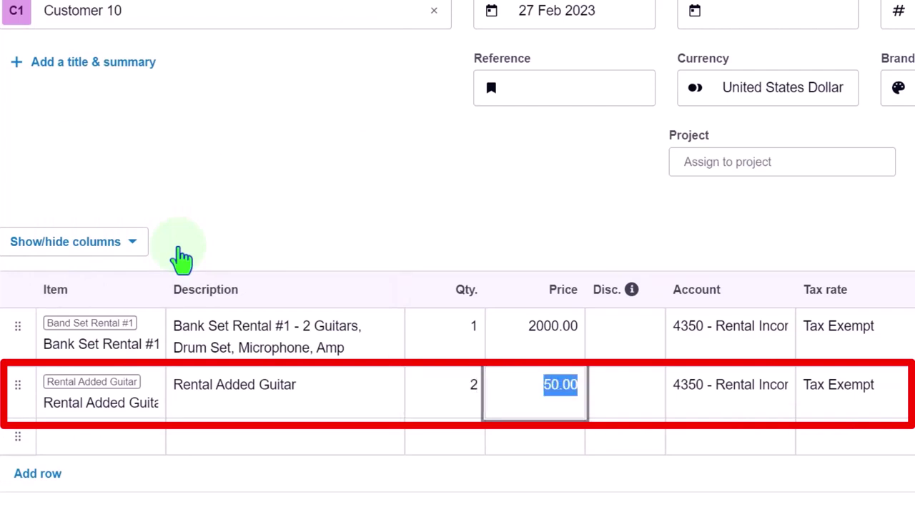
key(Tab)
key(Tab)
key(Tab)
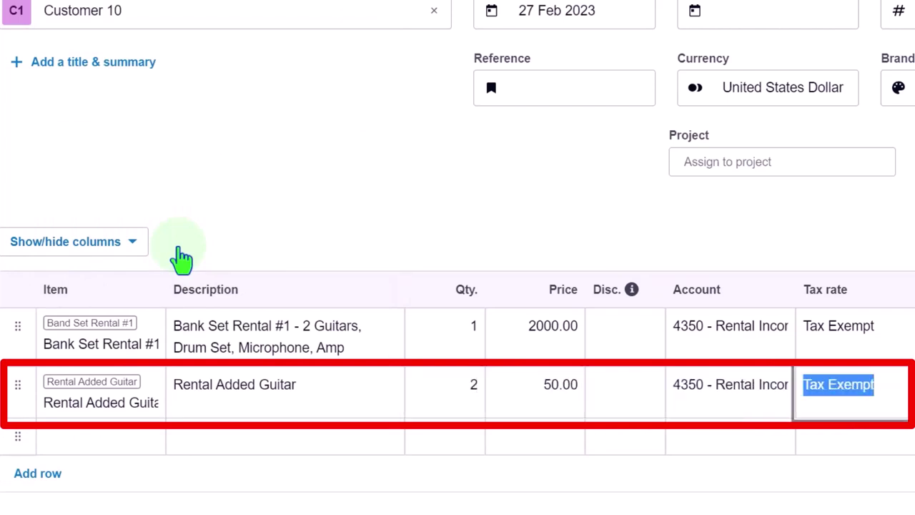
key(Tab)
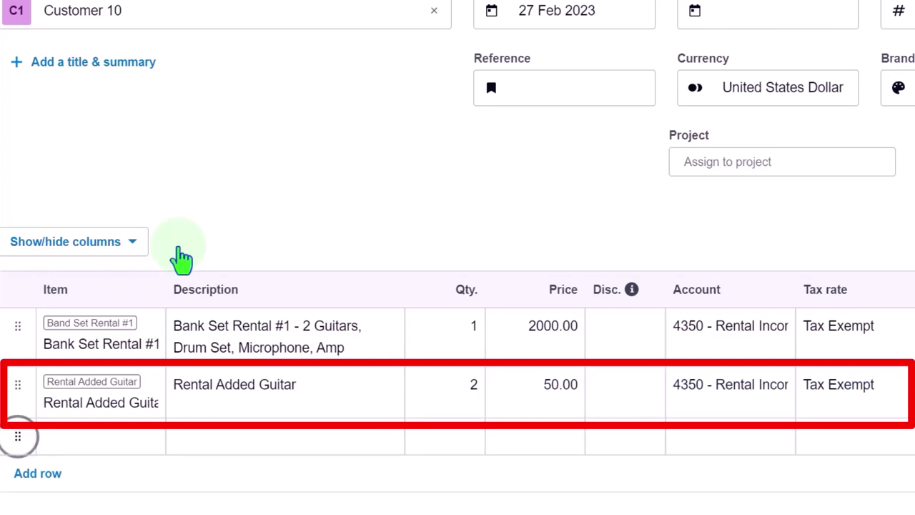
Add the Rental Added Amp item on the quote's third line with its default price, account and tax rate.
key(Tab)
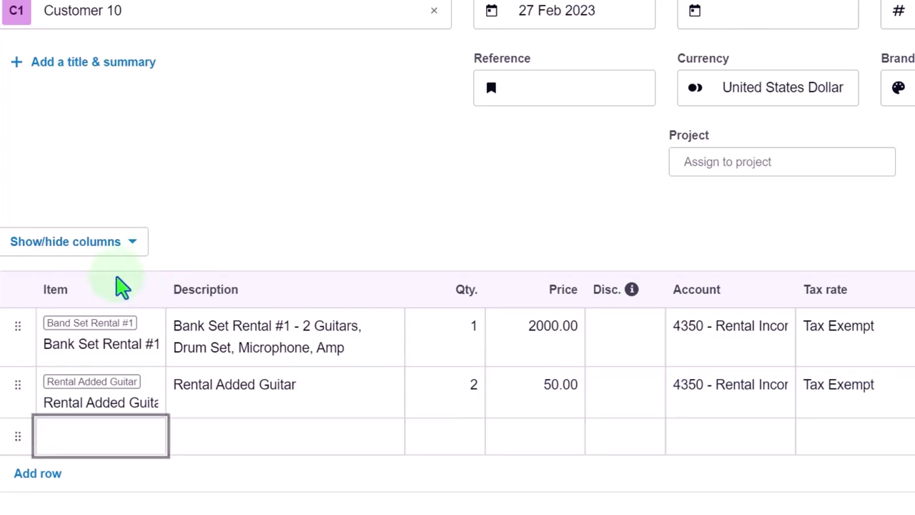
scroll(143, 372, down, 1)
click(135, 384)
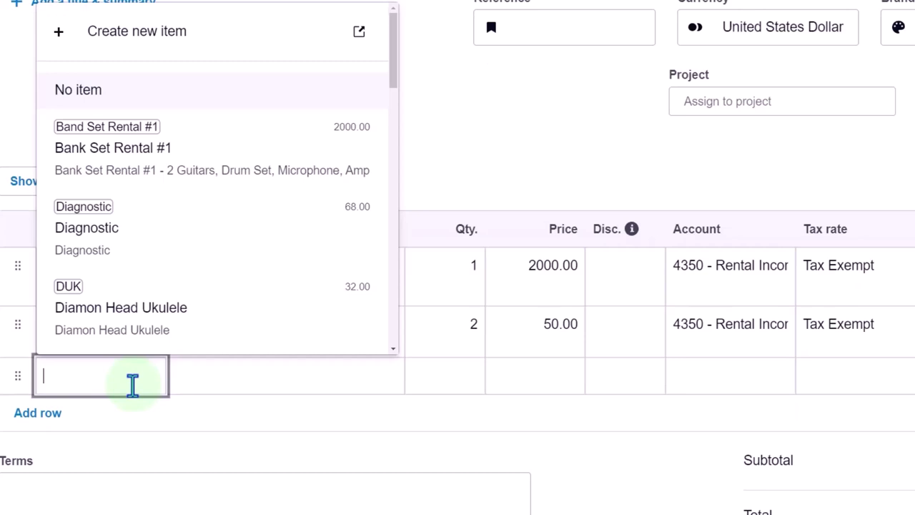
text(amp)
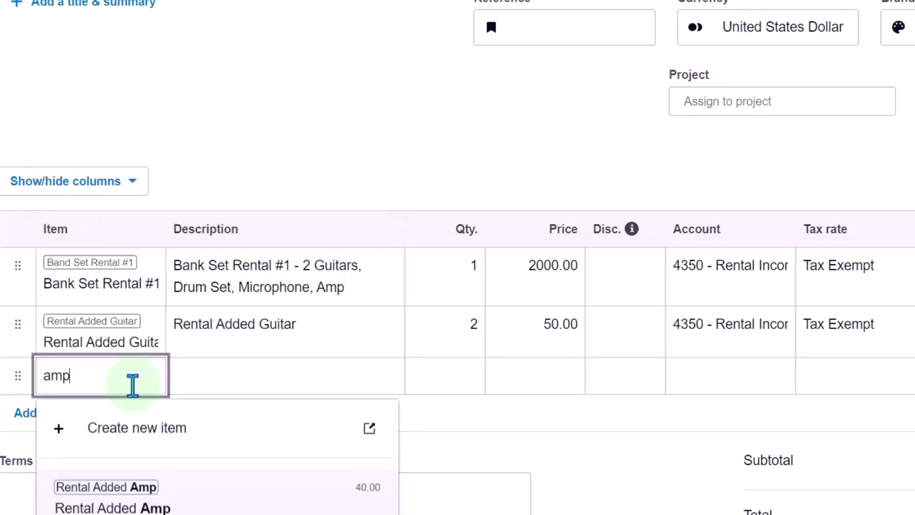
key(Return)
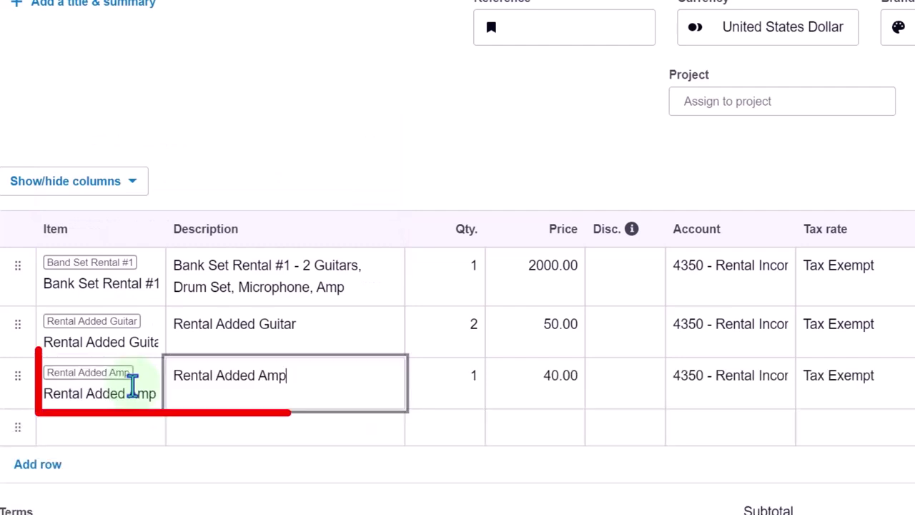
key(Tab)
key(Tab)
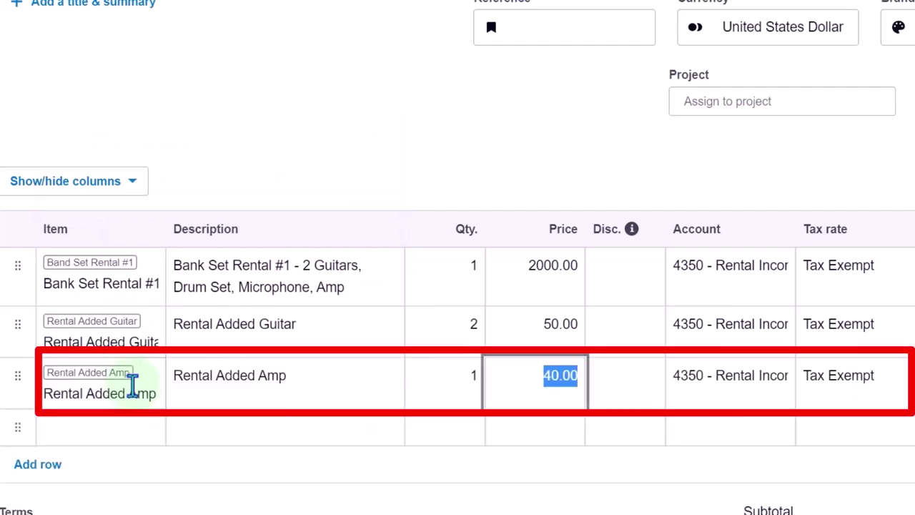
key(Tab)
key(Tab)
key(Tab)
key(Tab)
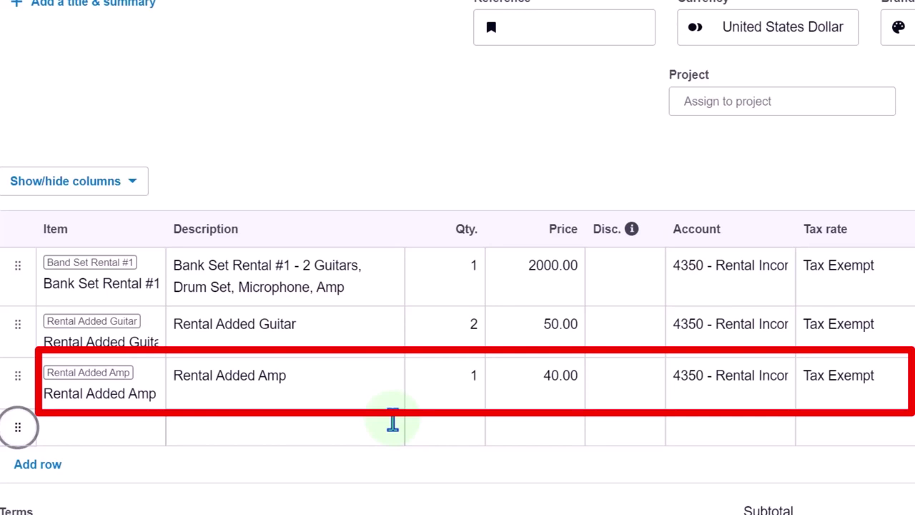
Set the quantity of the Rental Added Amp line to 4.
scroll(393, 422, down, 1)
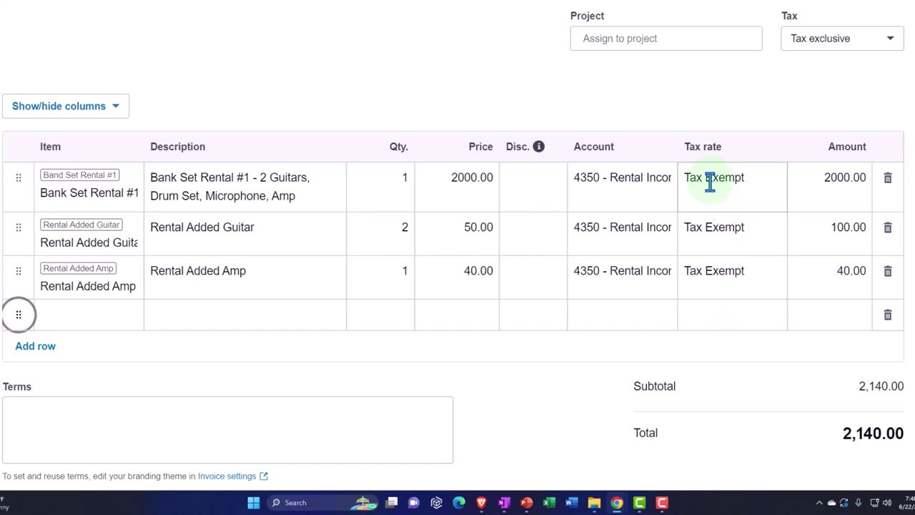
click(390, 277)
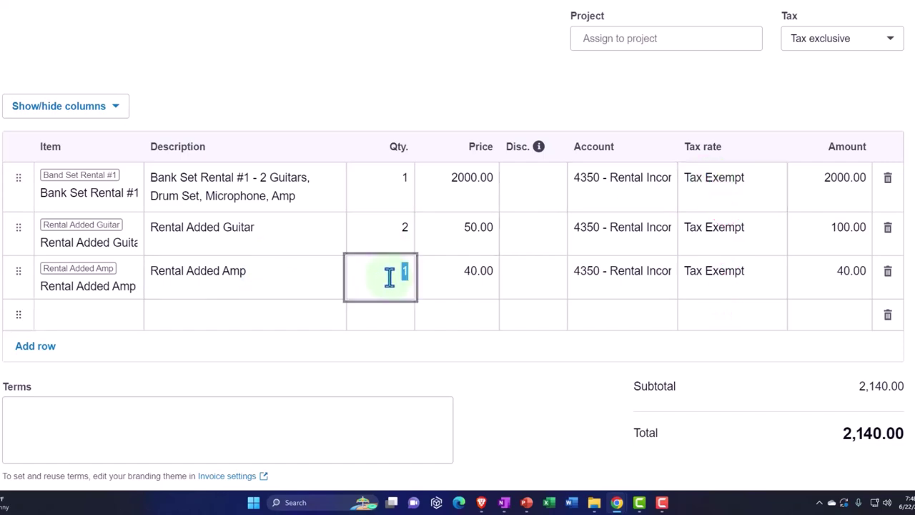
text(4)
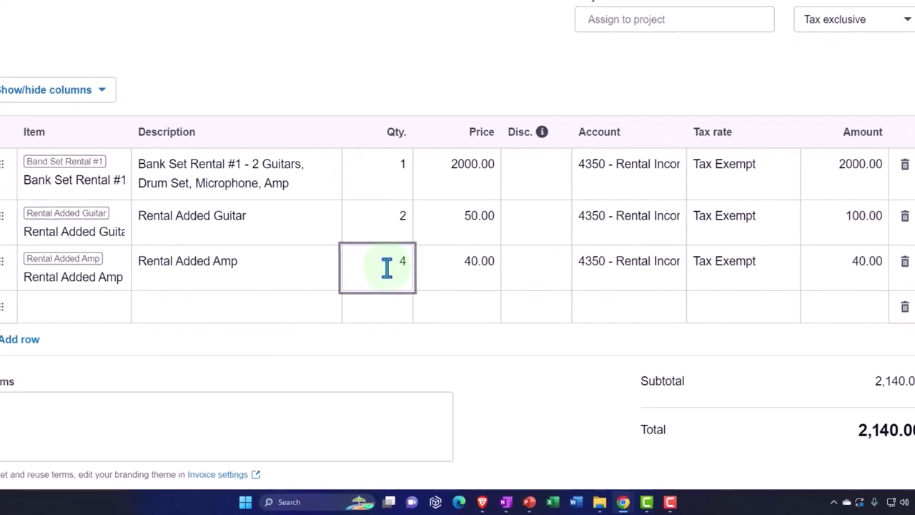
key(Tab)
key(Tab)
key(Tab)
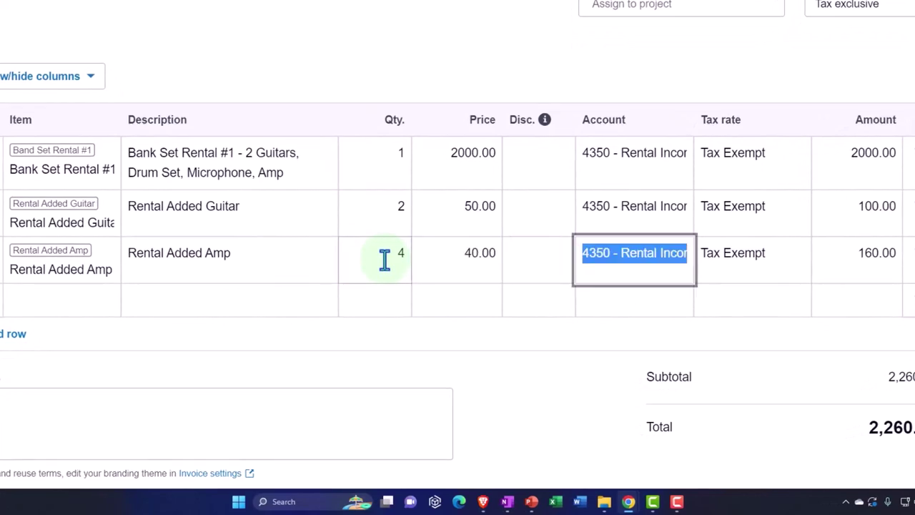
key(Tab)
key(Tab)
key(Tab)
key(Tab)
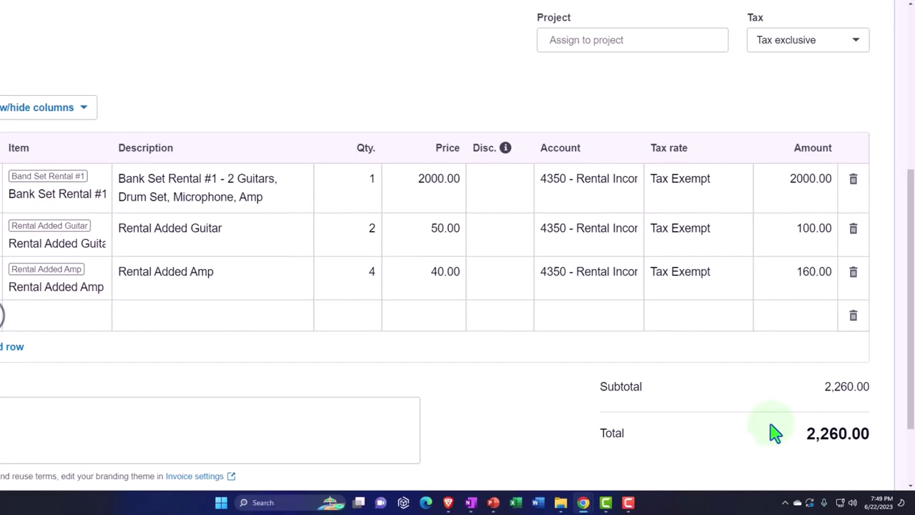
Save the completed quote for Customer 10 and mark it as sent.
scroll(775, 433, down, 2)
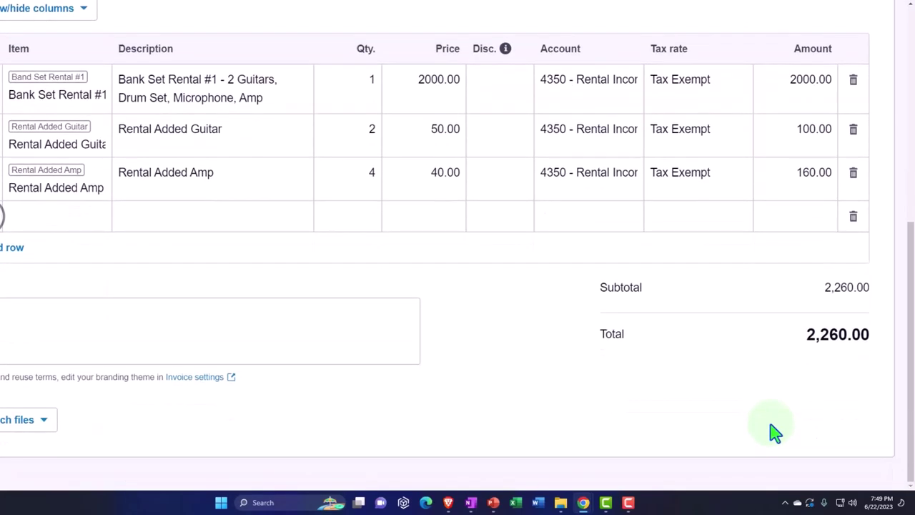
scroll(776, 433, up, 5)
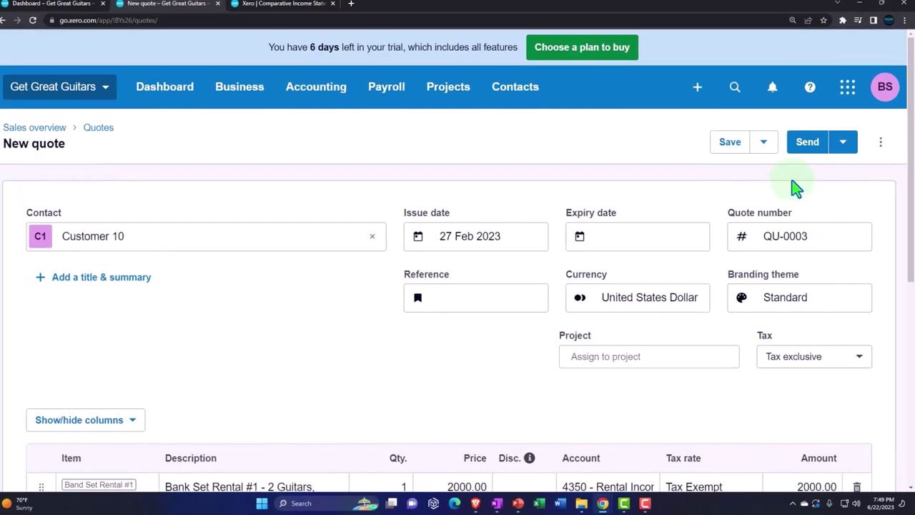
click(763, 141)
click(730, 142)
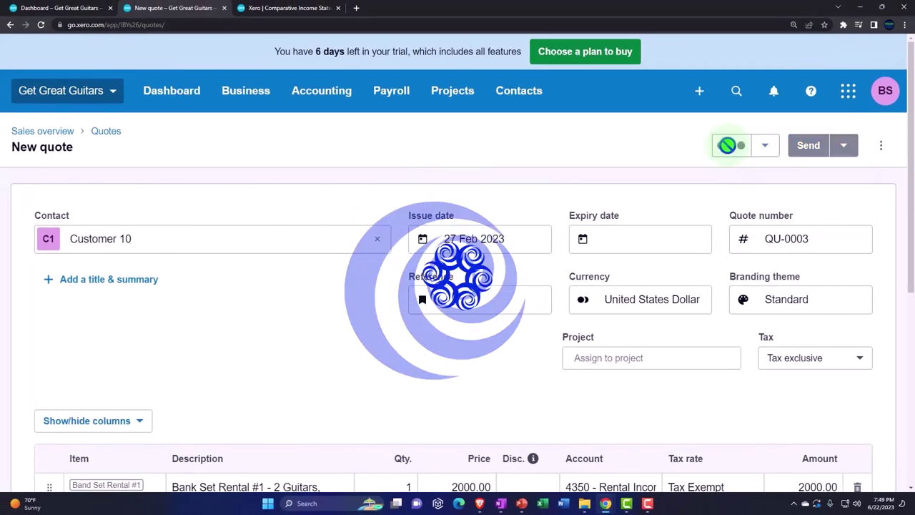
click(851, 149)
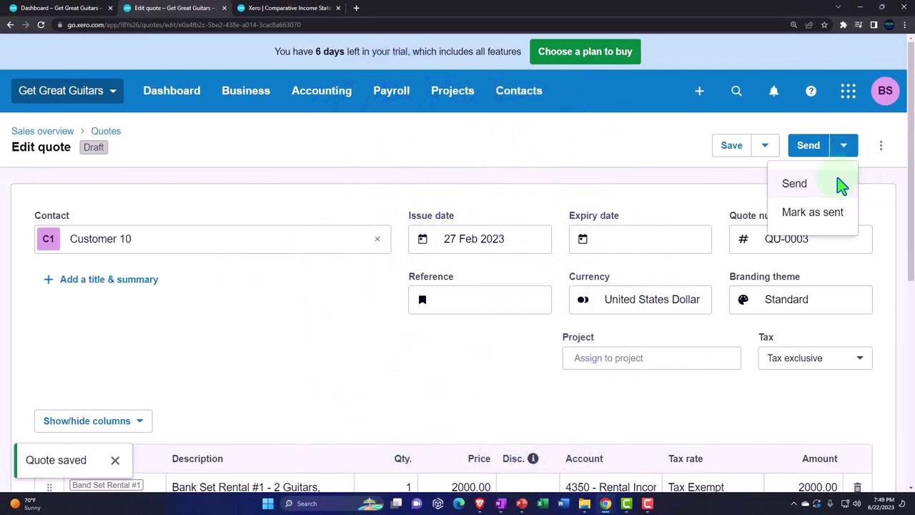
click(824, 221)
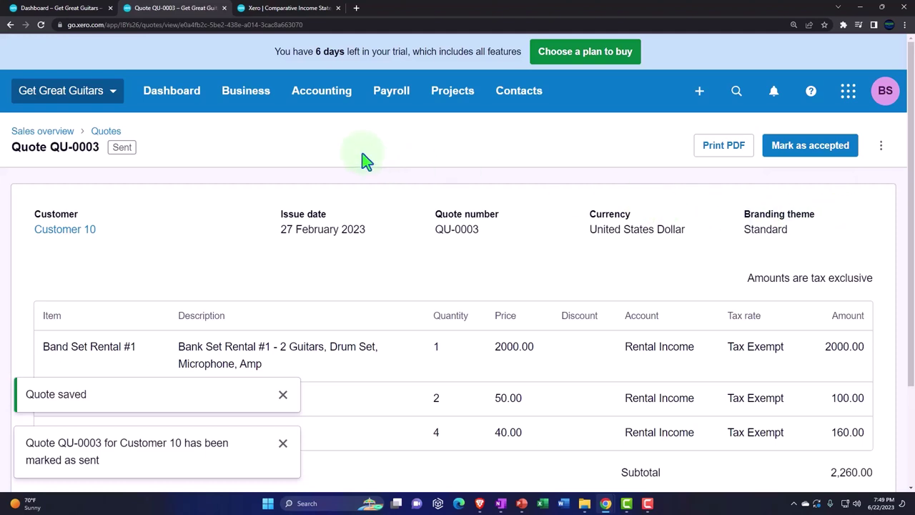
Accept Customer 10's sent quote from the quotes list and show the accepted quotes.
click(236, 107)
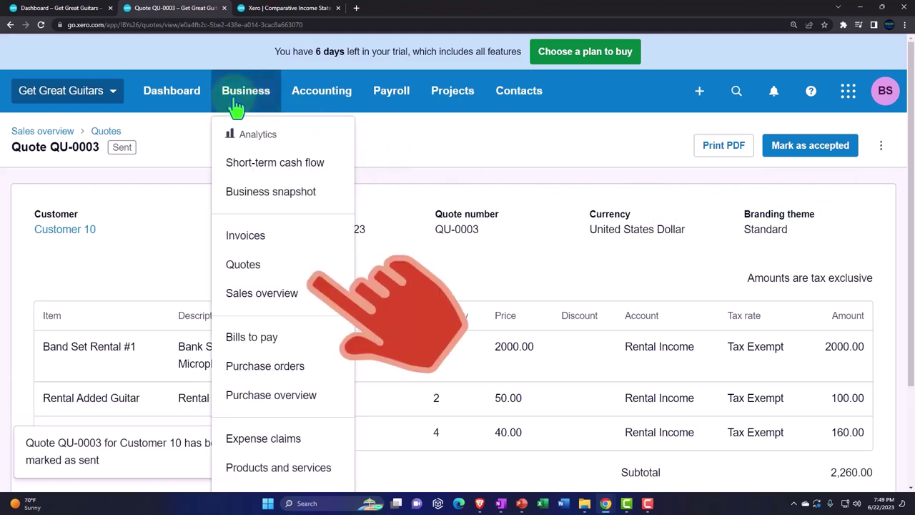
click(243, 264)
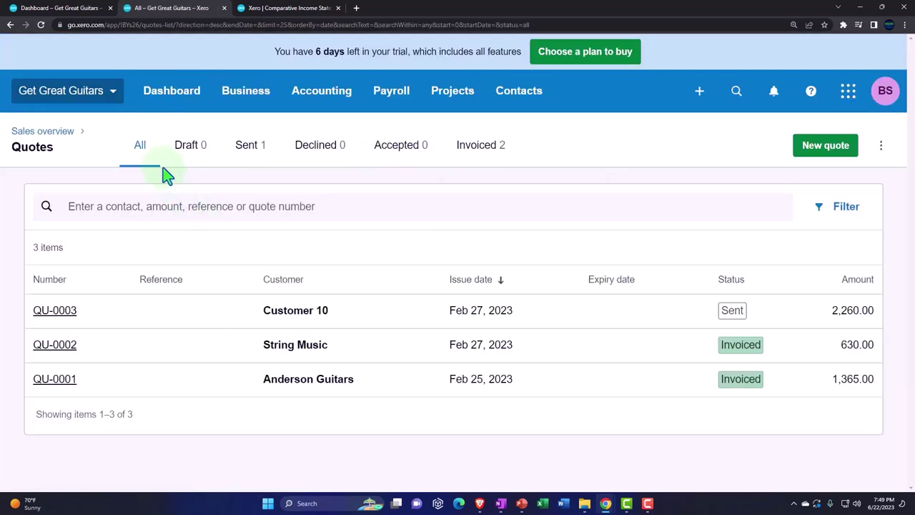
click(243, 147)
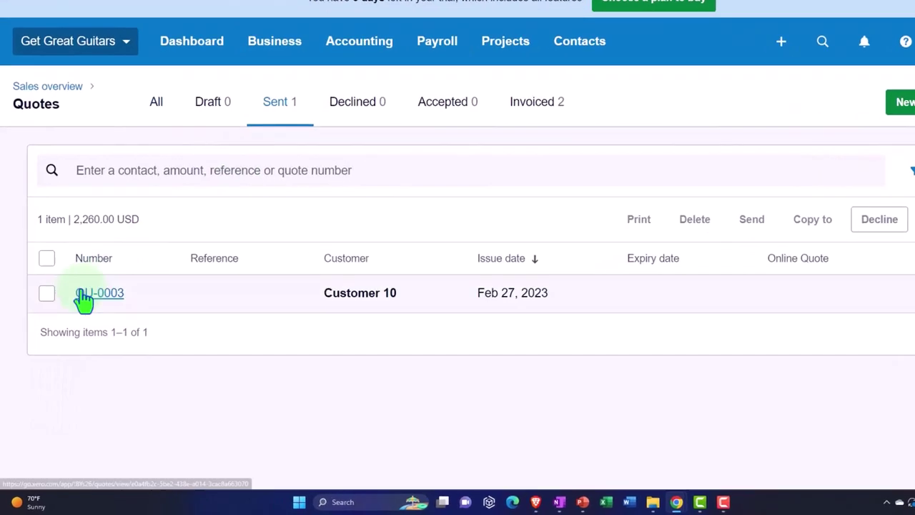
click(47, 293)
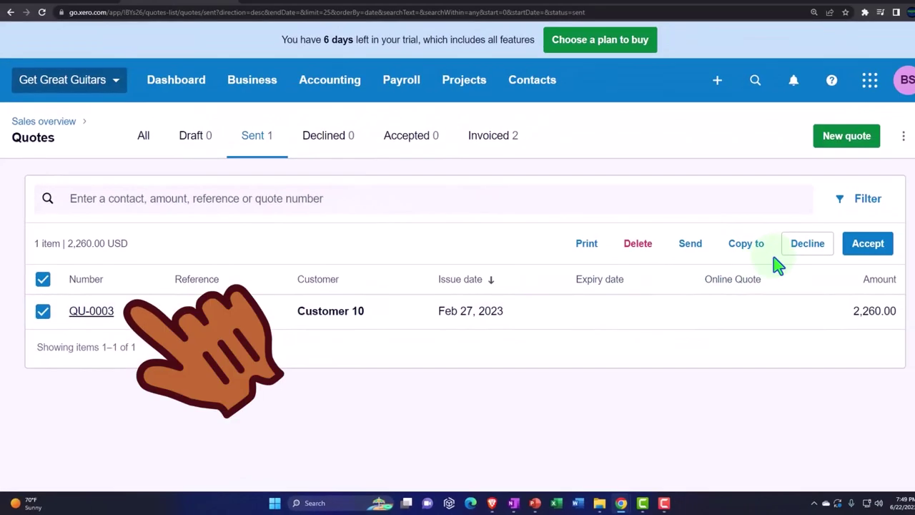
click(869, 246)
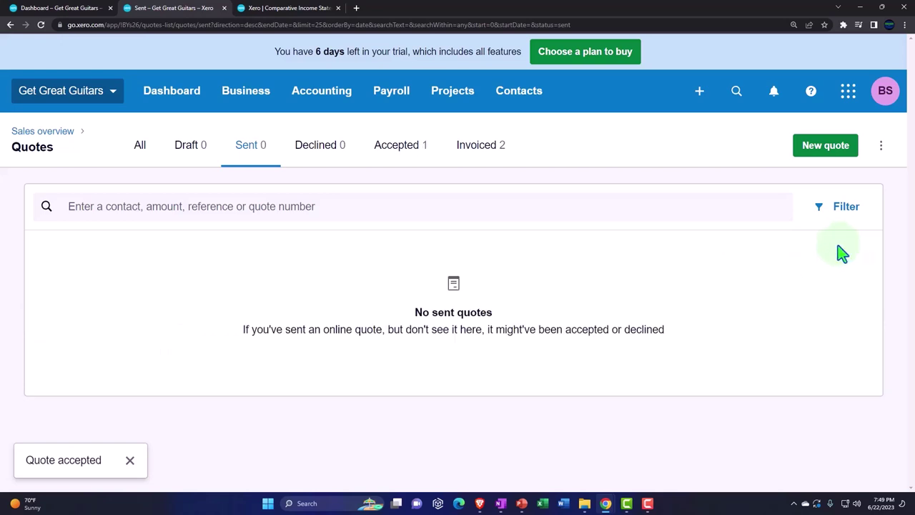
click(415, 155)
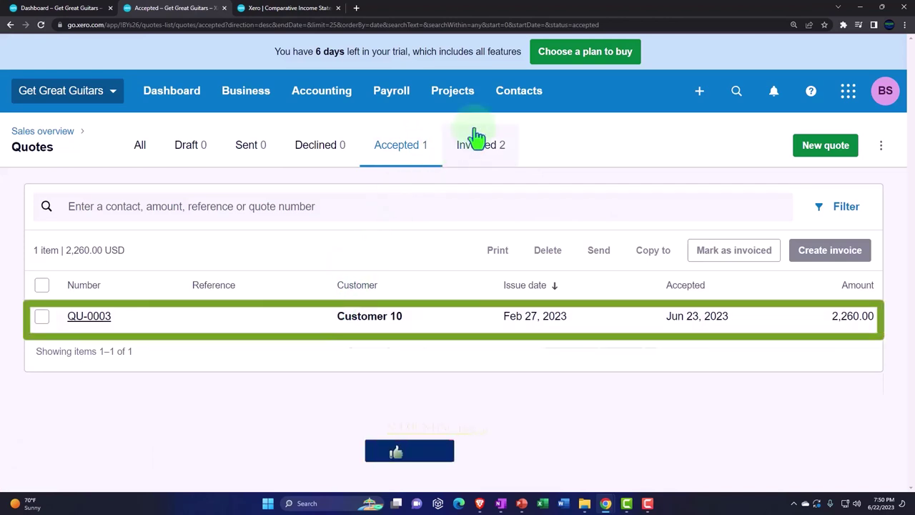
Open Customer 10's contact record and review its invoices, money in and recent activity.
click(530, 96)
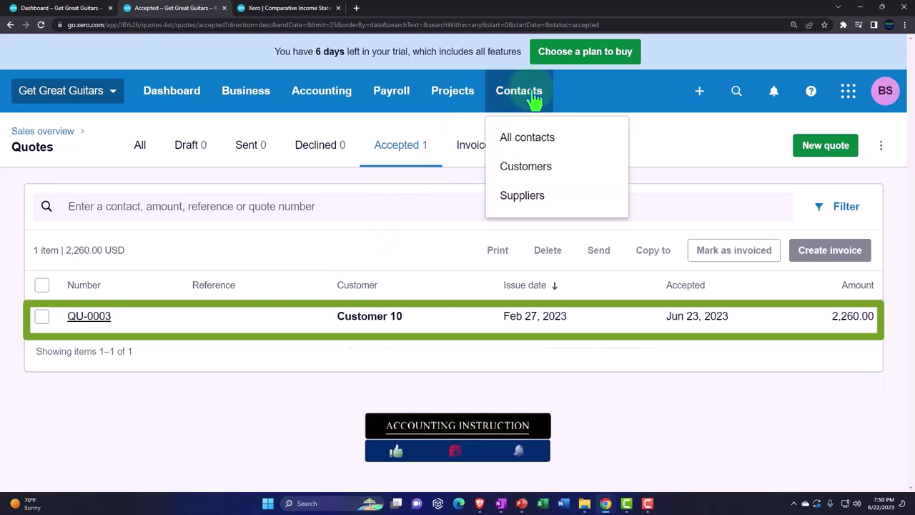
click(526, 137)
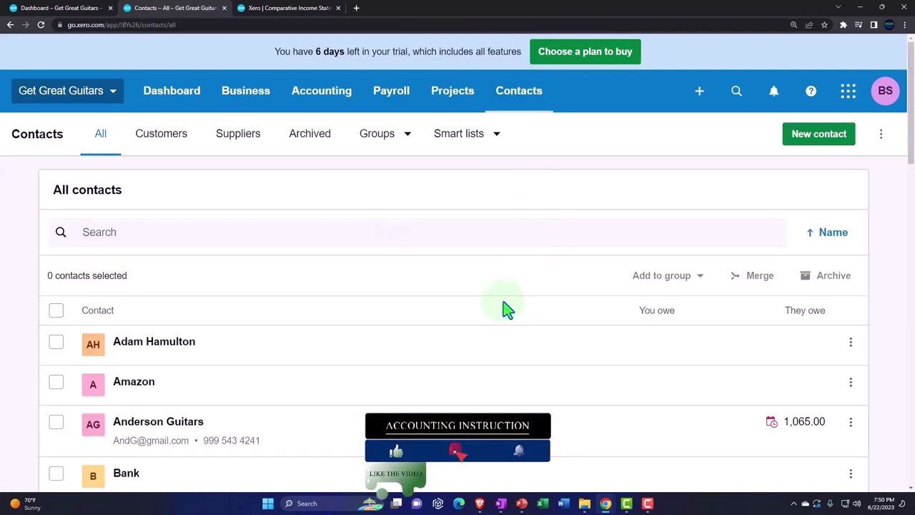
scroll(505, 307, down, 5)
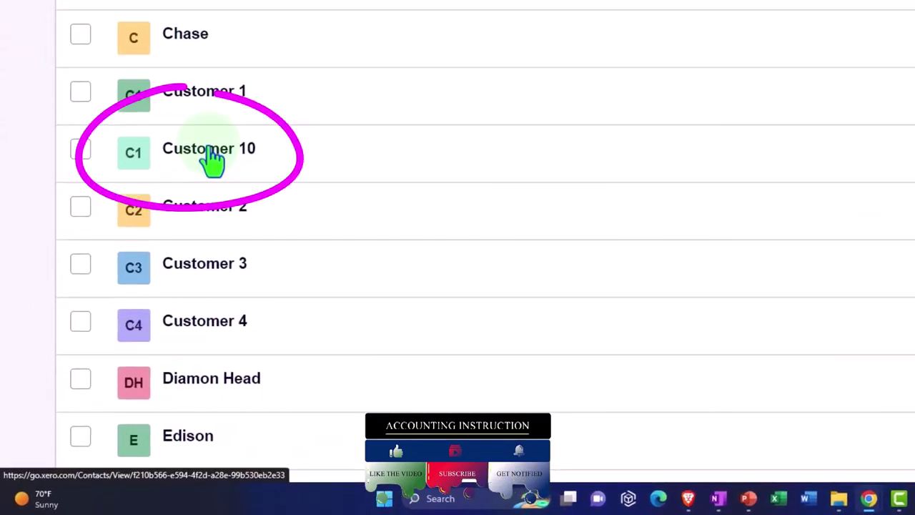
click(213, 158)
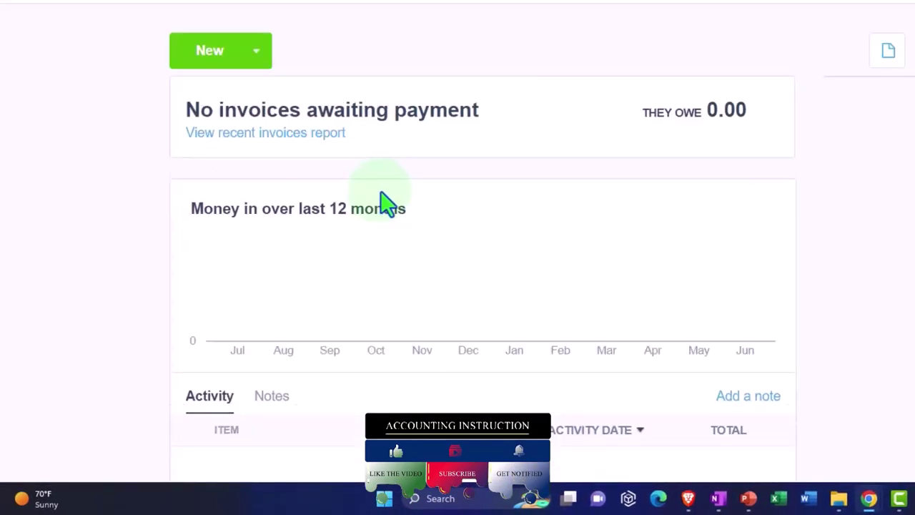
scroll(384, 204, down, 5)
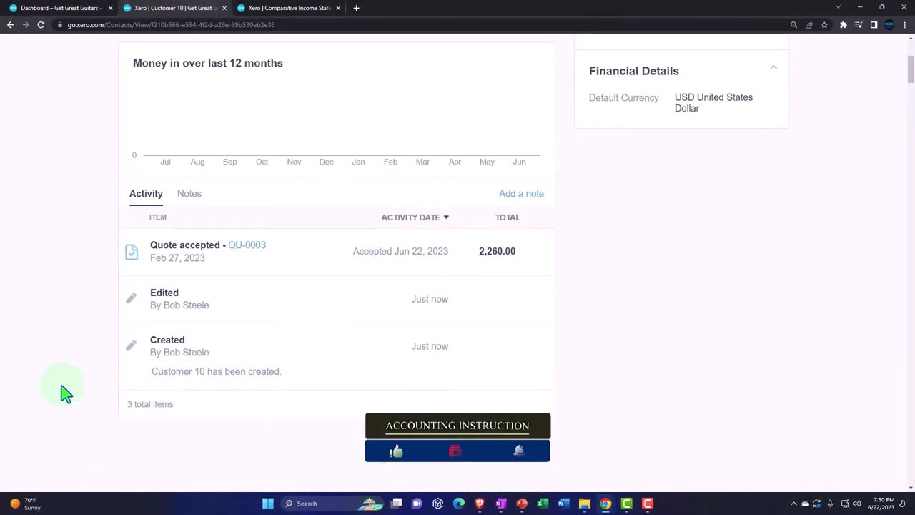
scroll(198, 321, up, 1)
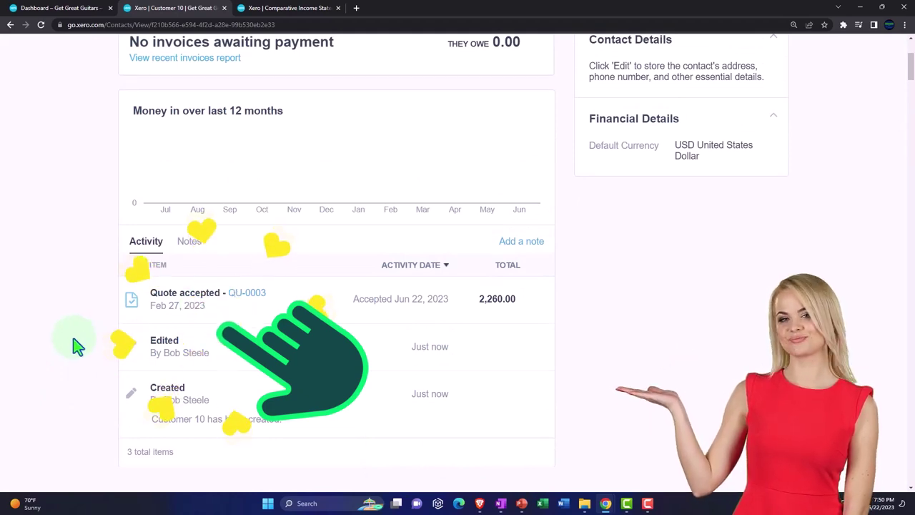
scroll(77, 346, up, 3)
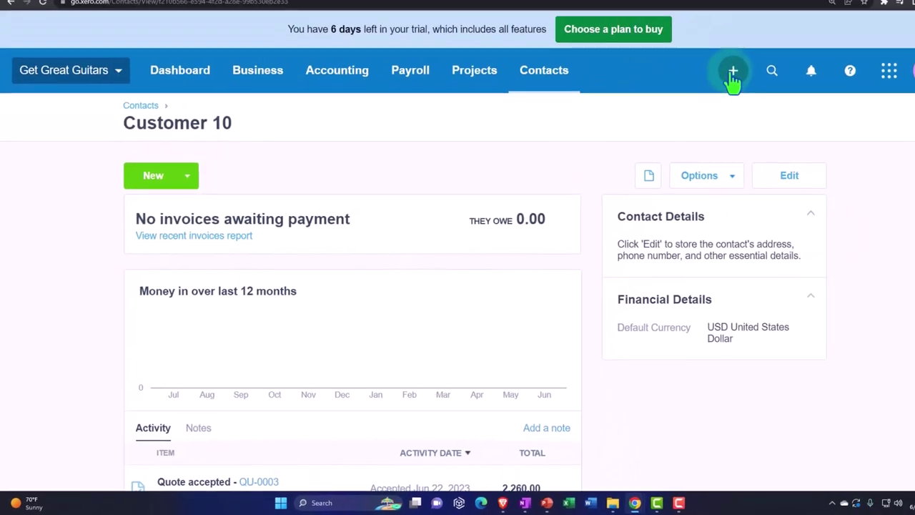
Start a new receive money transaction into the Cash Clearing Account.
click(733, 72)
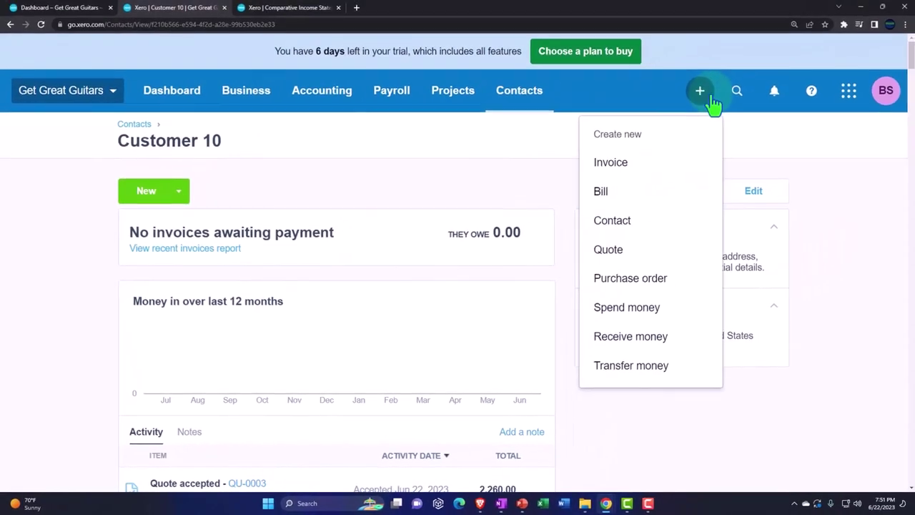
click(655, 349)
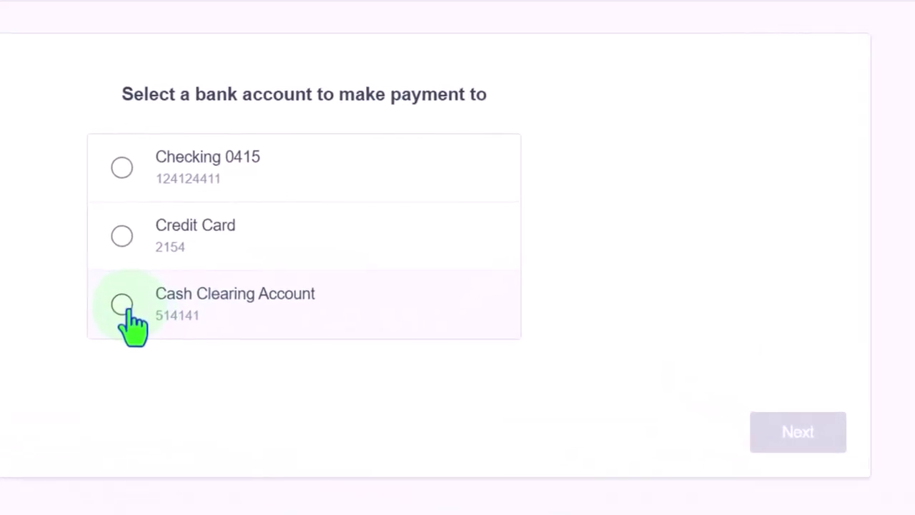
click(122, 306)
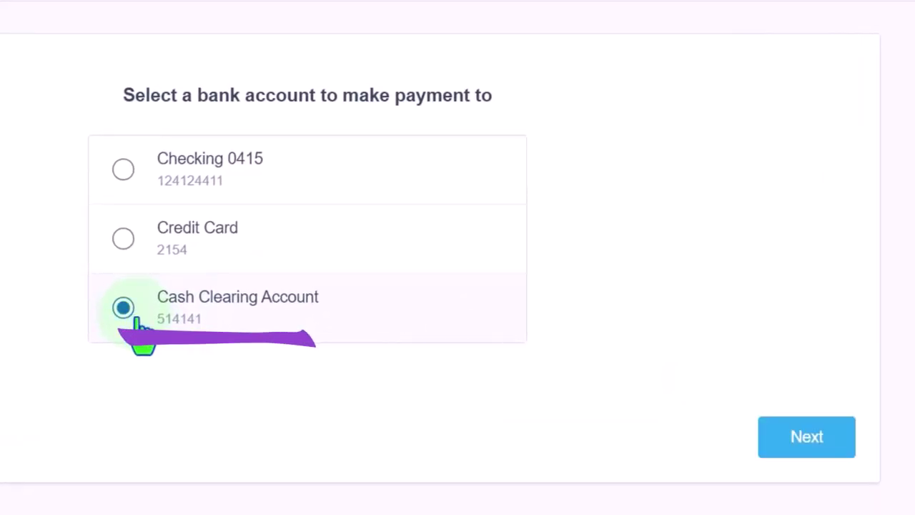
click(815, 441)
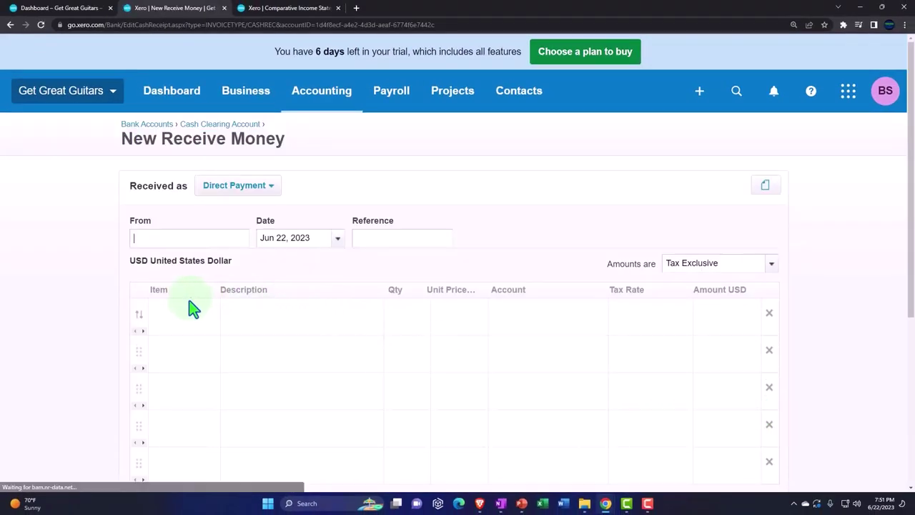
Set Customer 10 as the payer of the receipt and date it Feb 27, 2023.
key(ctrl+plus)
text(us)
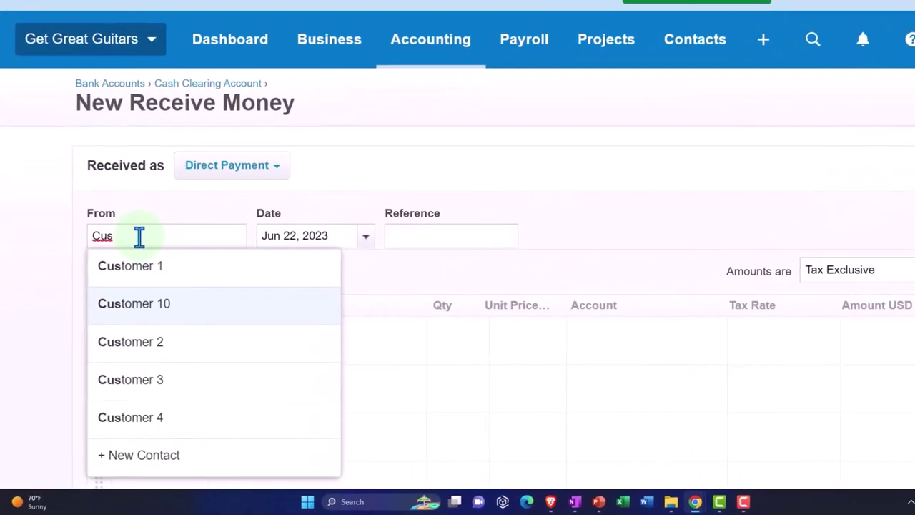
key(Tab)
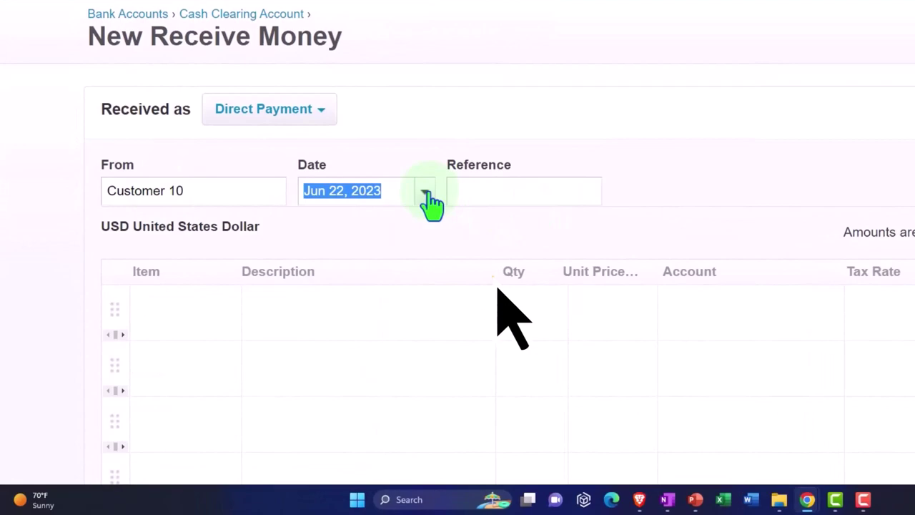
click(427, 195)
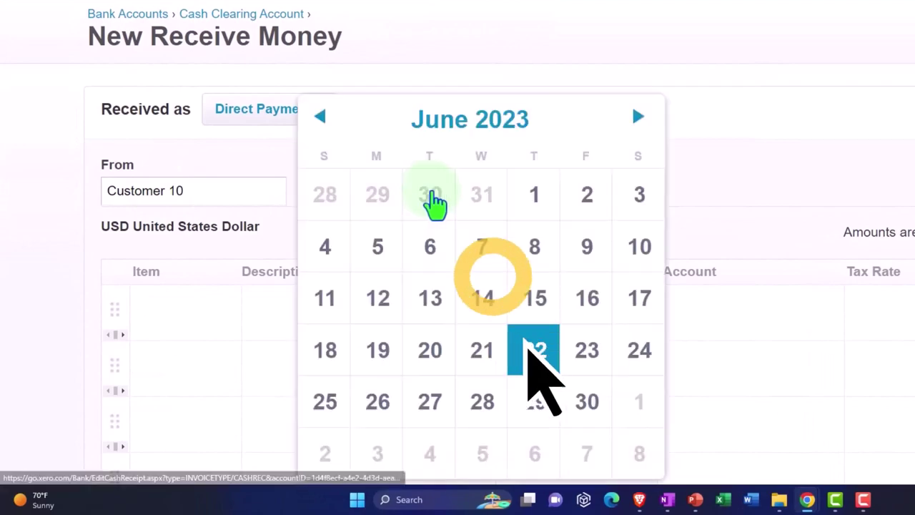
click(318, 117)
click(318, 116)
click(318, 117)
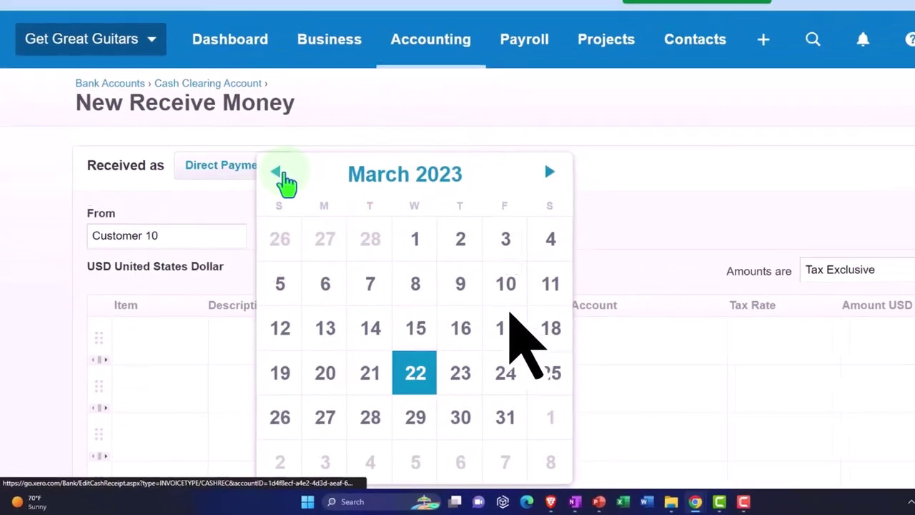
click(279, 175)
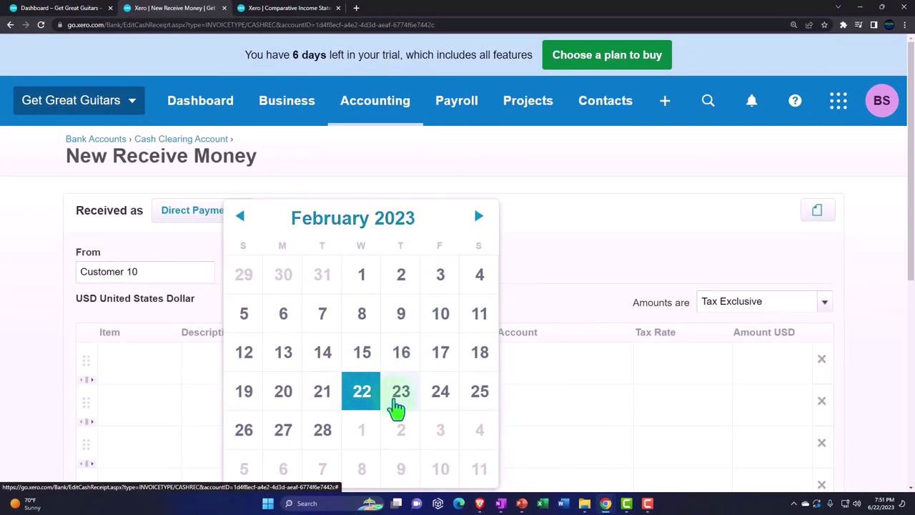
click(285, 431)
key(Tab)
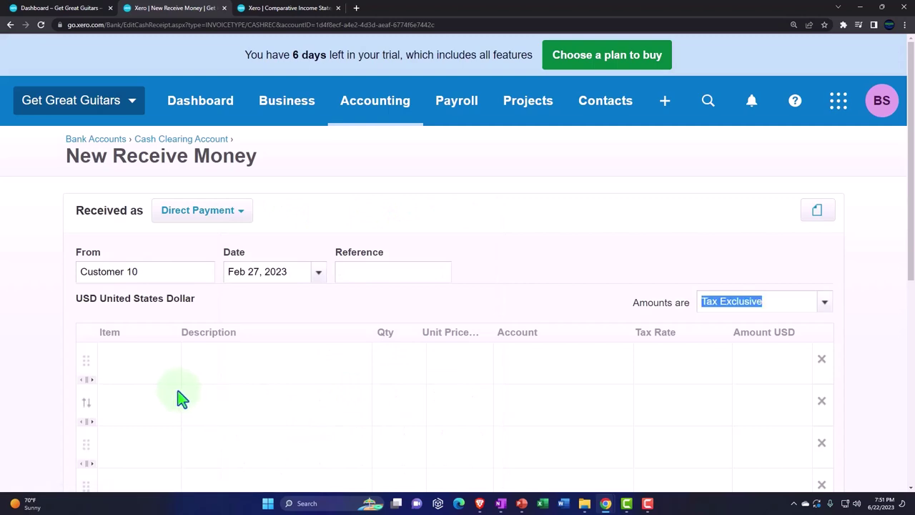
Add a line described as Down payment estimate with quantity 1 and unit price 200, and change the receipt type to Prepayment.
click(118, 370)
scroll(89, 364, down, 1)
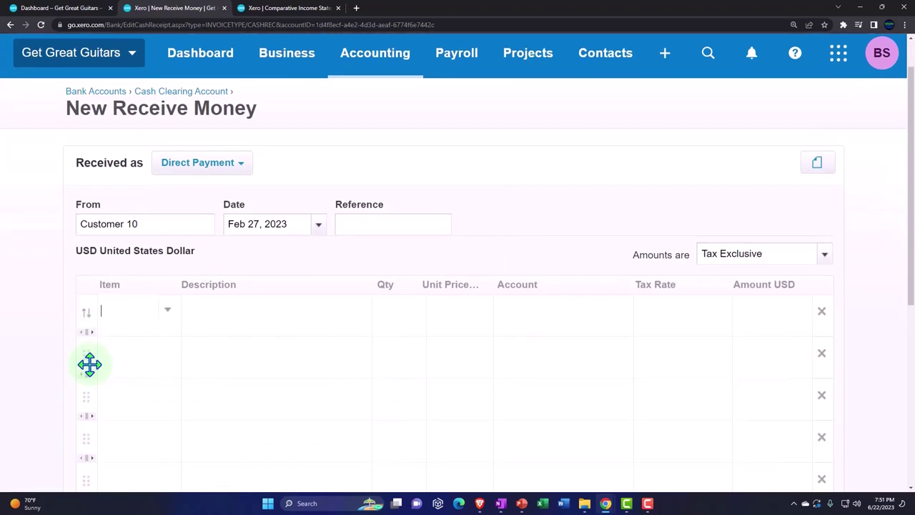
text(Down payment estimate)
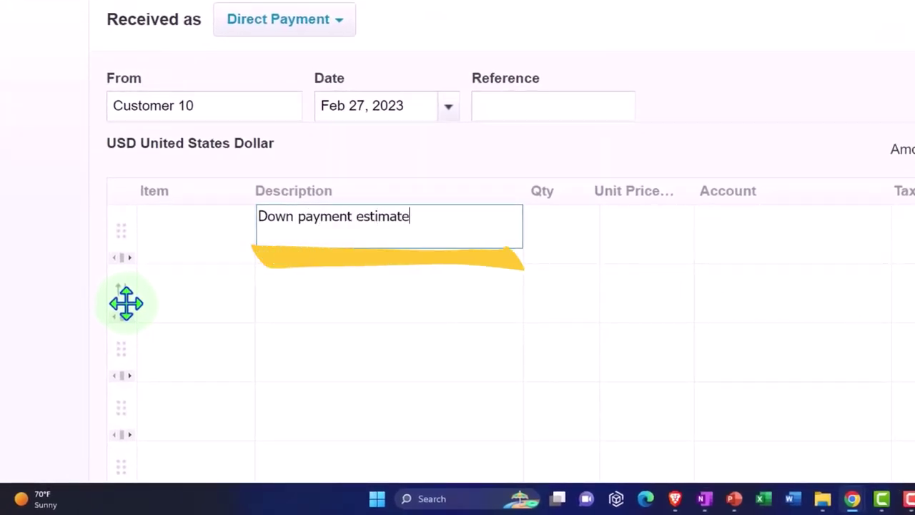
key(Tab)
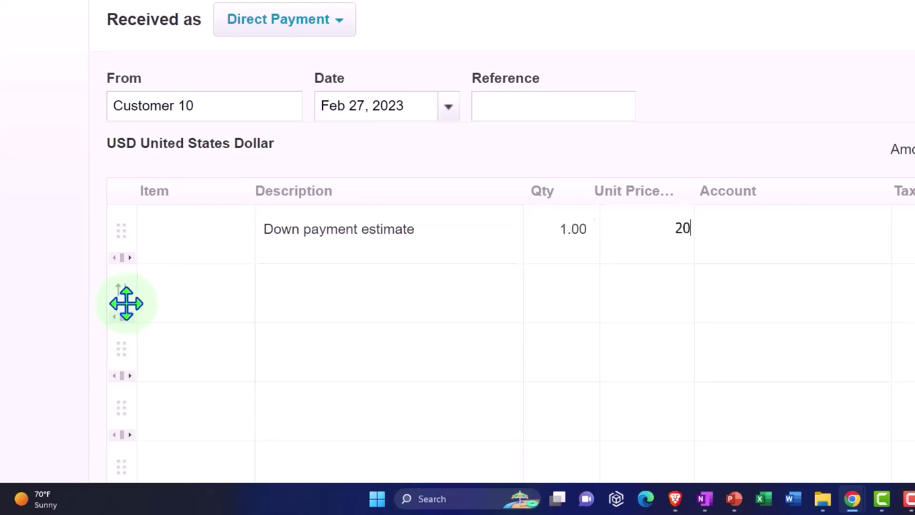
key(Tab)
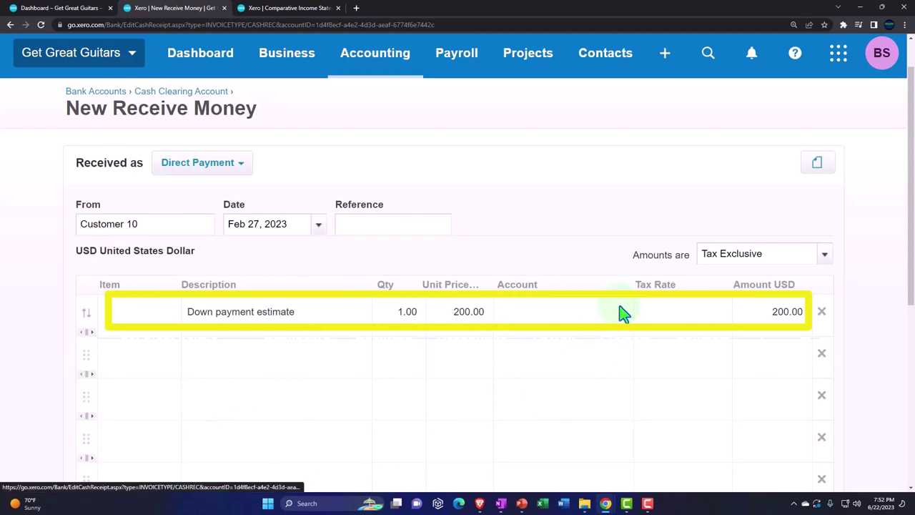
click(242, 164)
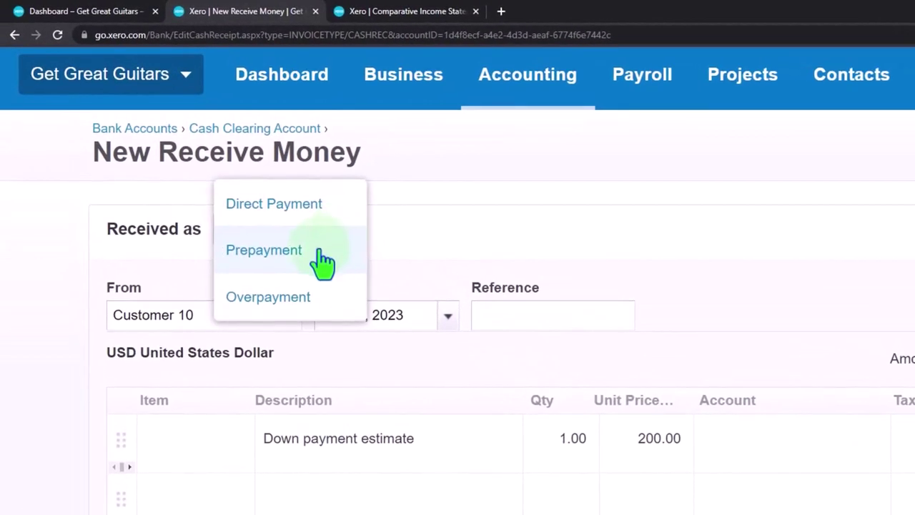
click(244, 265)
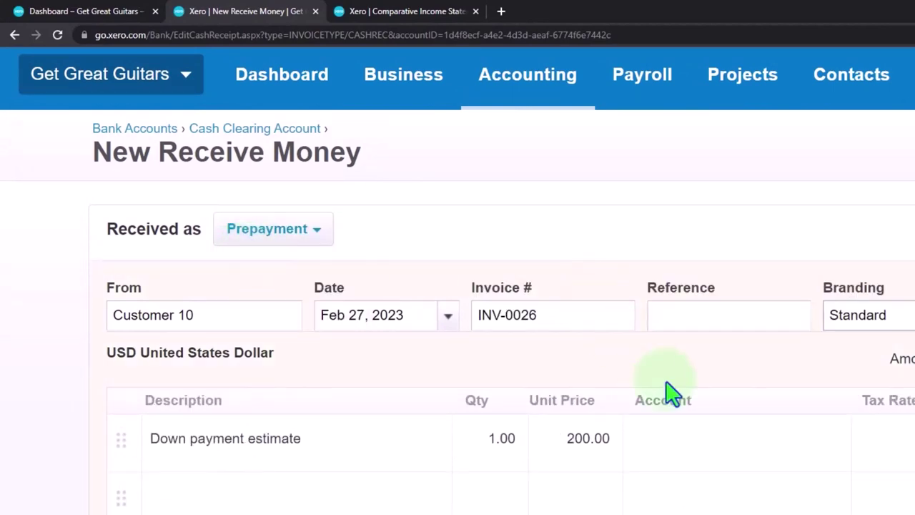
Assign the down payment line to the account 2250 - Unearned Revenue.
scroll(672, 395, down, 1)
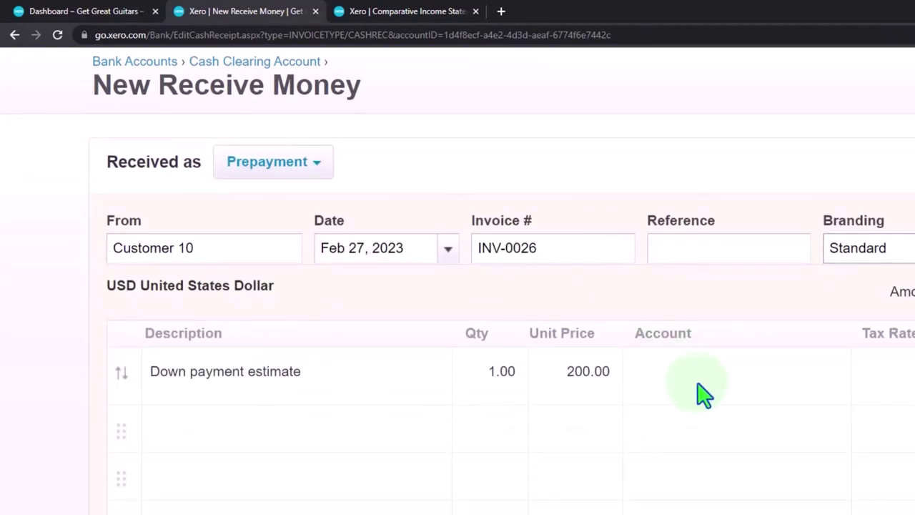
click(697, 384)
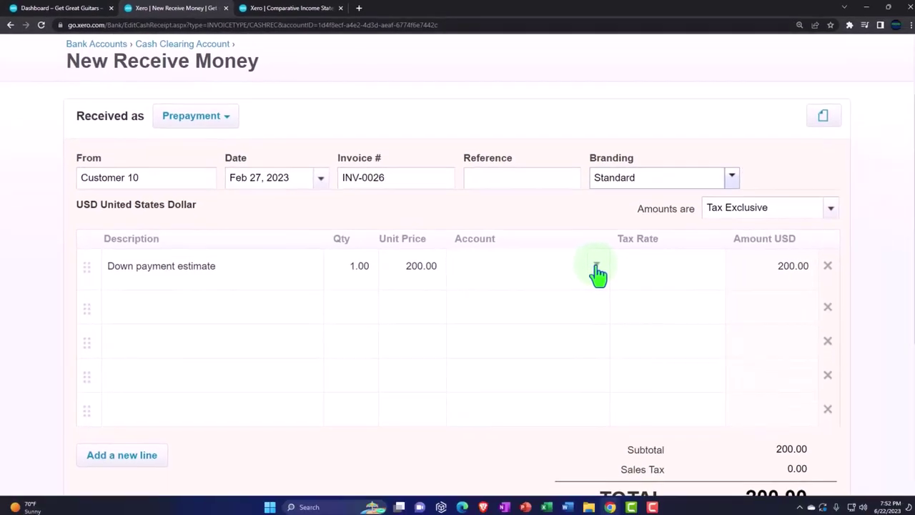
click(596, 268)
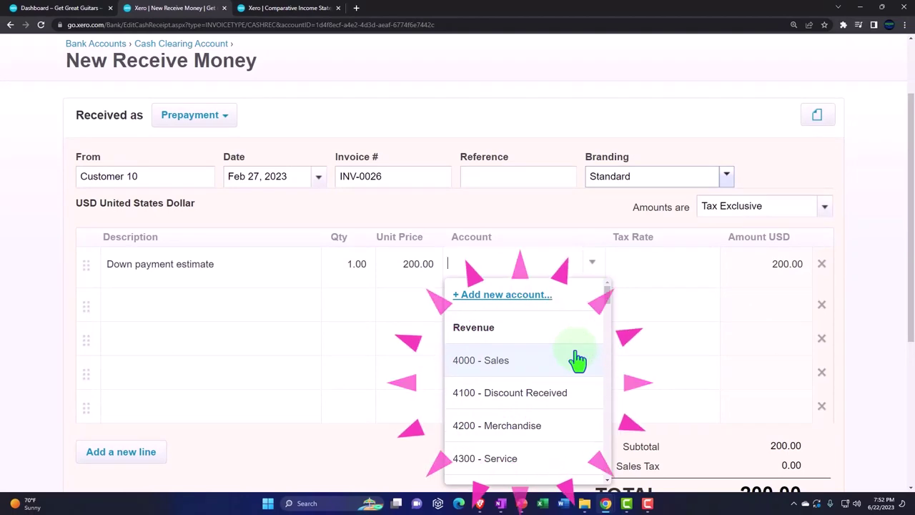
scroll(578, 359, down, 2)
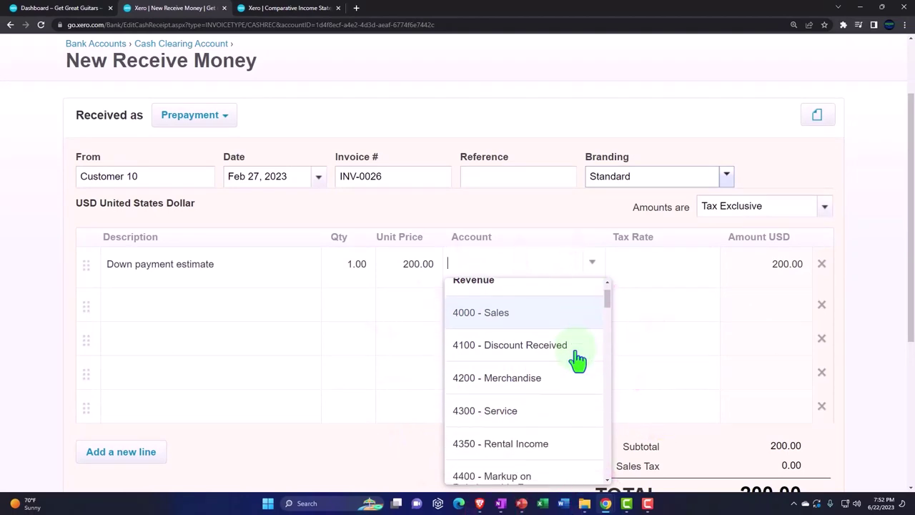
scroll(578, 360, down, 3)
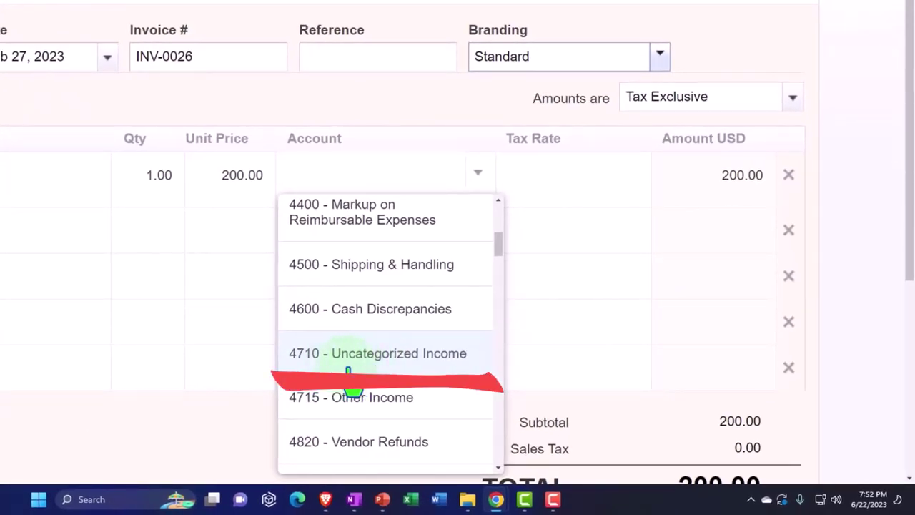
scroll(348, 375, down, 4)
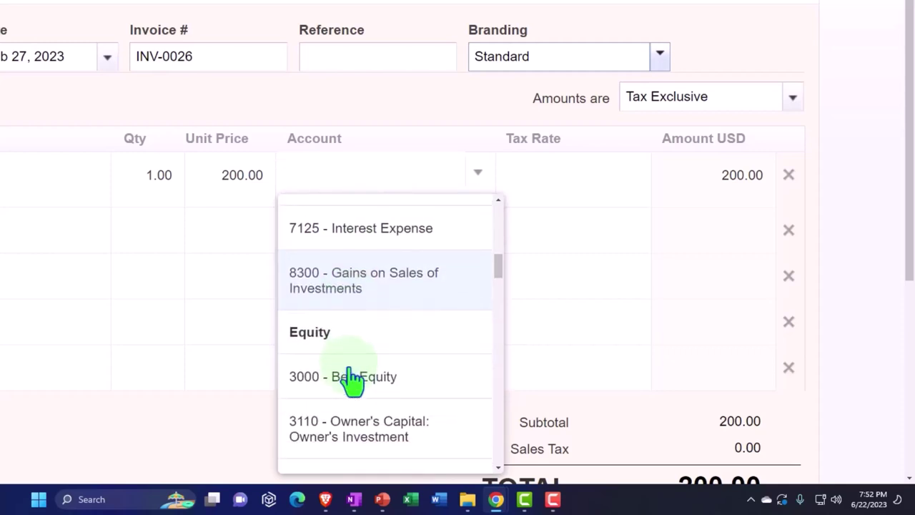
scroll(350, 379, down, 1)
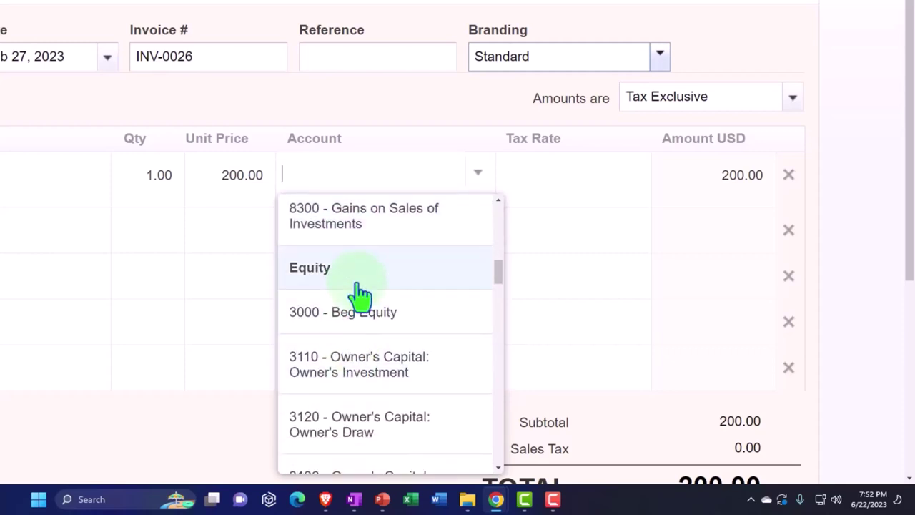
text(unear)
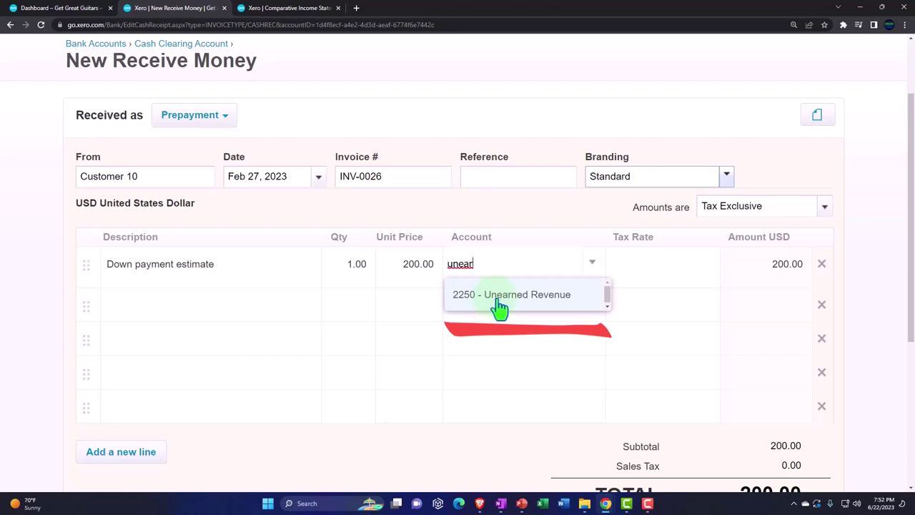
click(499, 301)
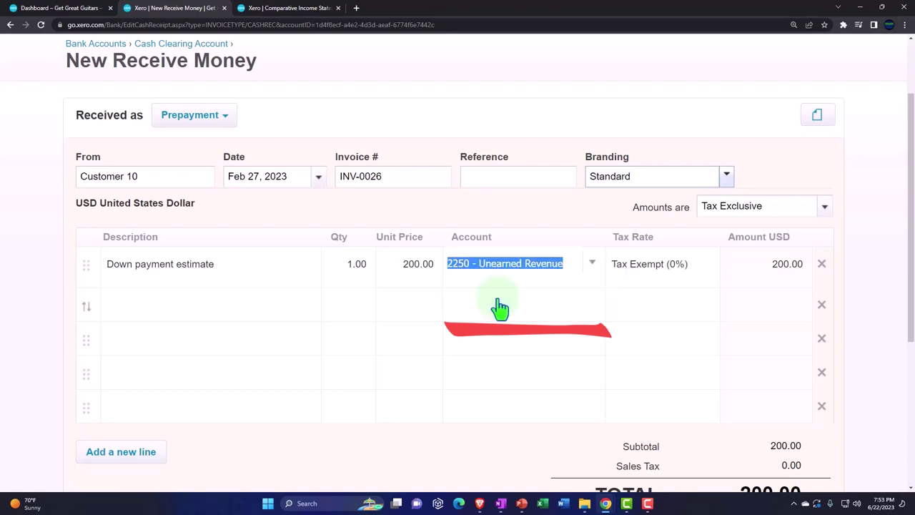
Finish the line entry and save Customer 10's prepayment receipt.
key(Tab)
key(Tab)
key(Tab)
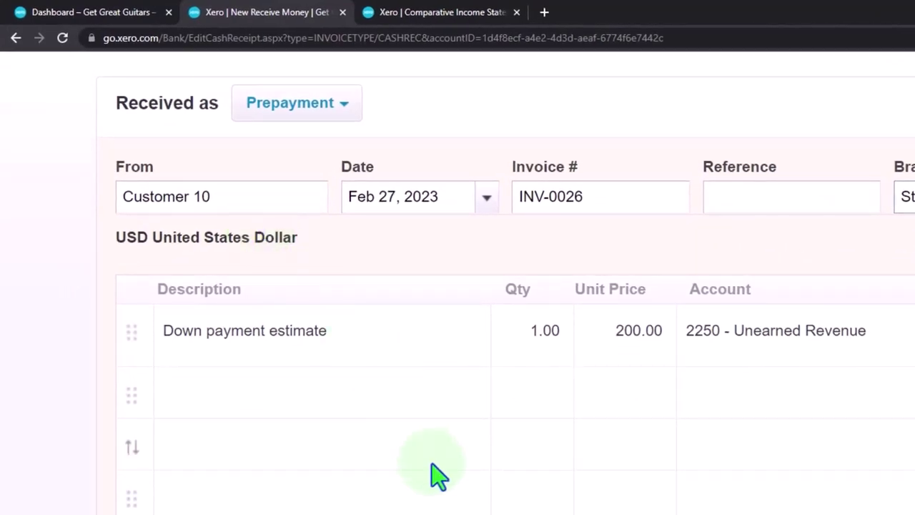
scroll(457, 486, down, 3)
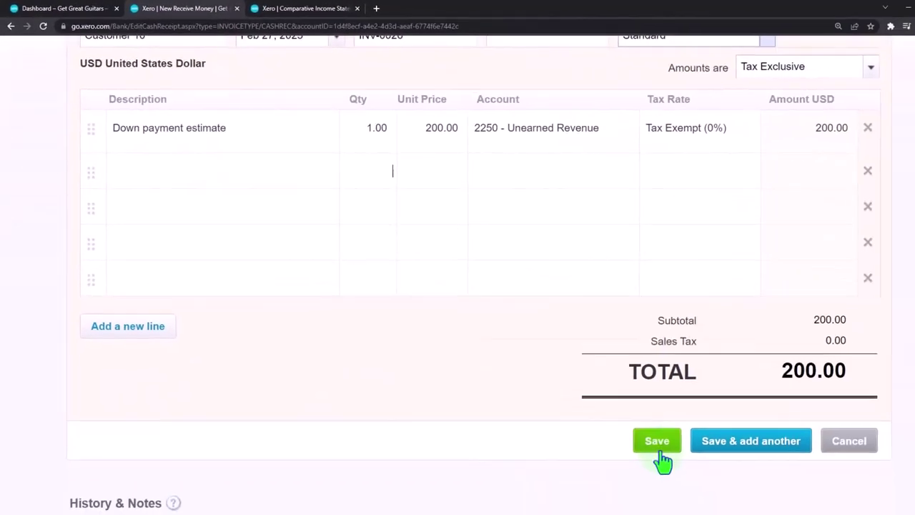
click(761, 509)
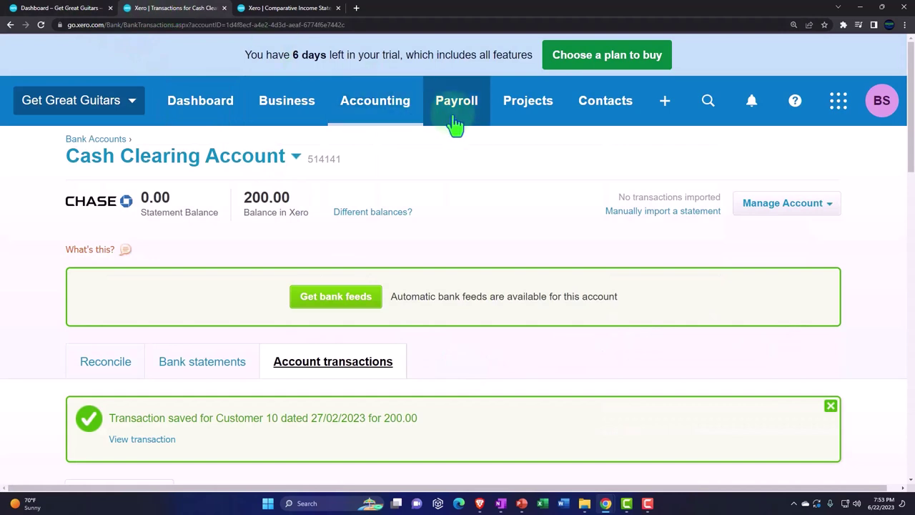
Open the Balance Sheet report.
click(386, 115)
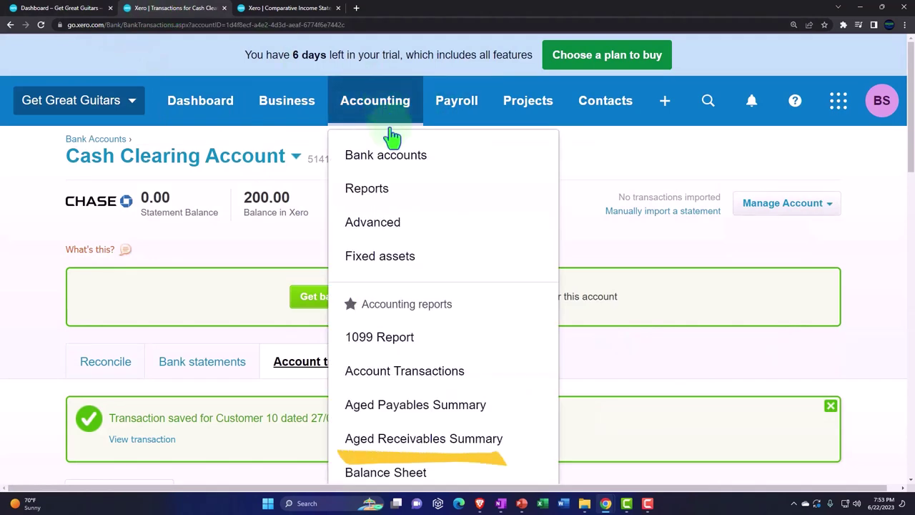
scroll(415, 262, down, 1)
click(386, 425)
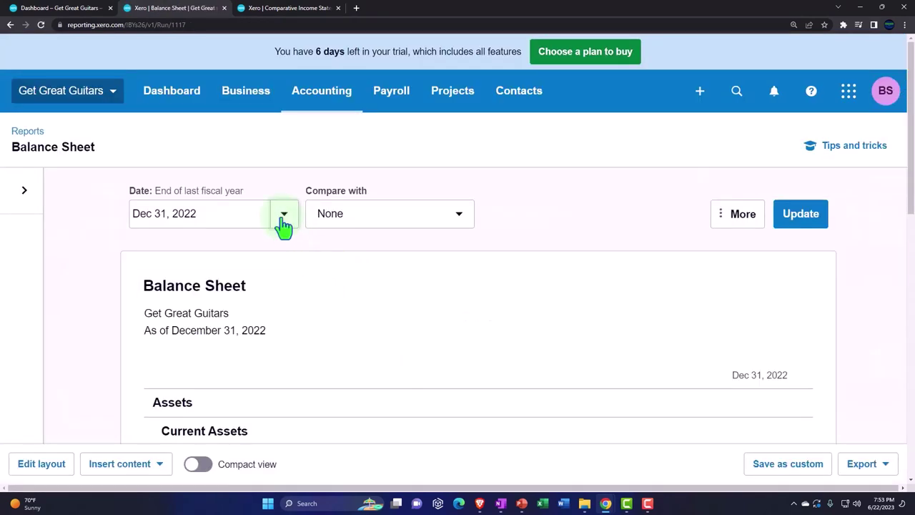
Set the Balance Sheet date to Dec 31, 2023 and update the report.
click(284, 215)
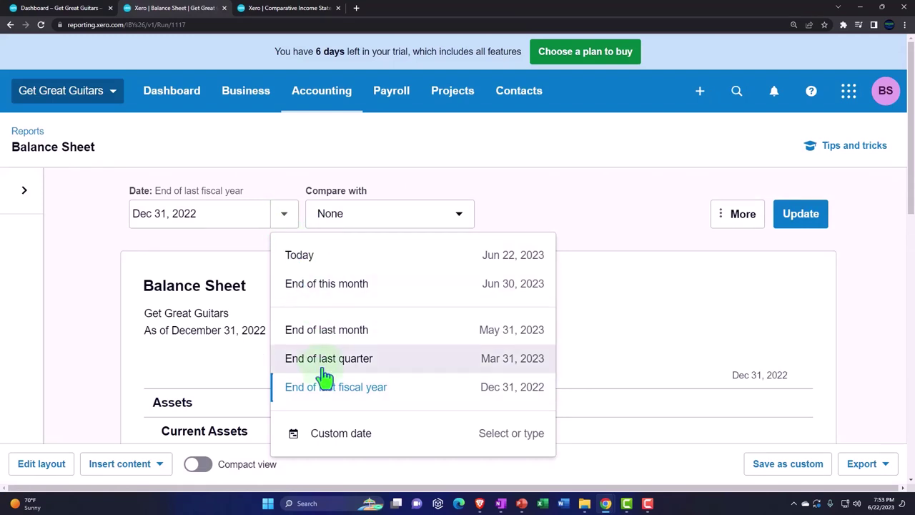
click(340, 434)
click(279, 253)
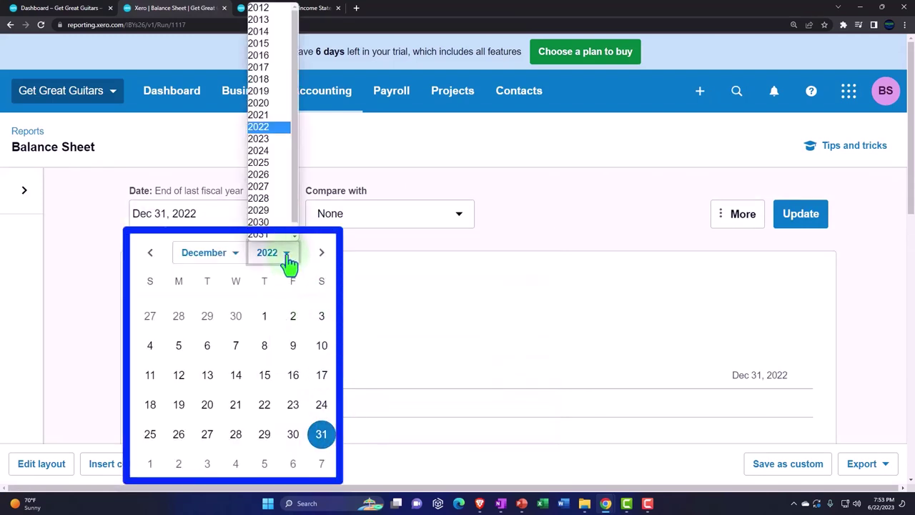
click(266, 140)
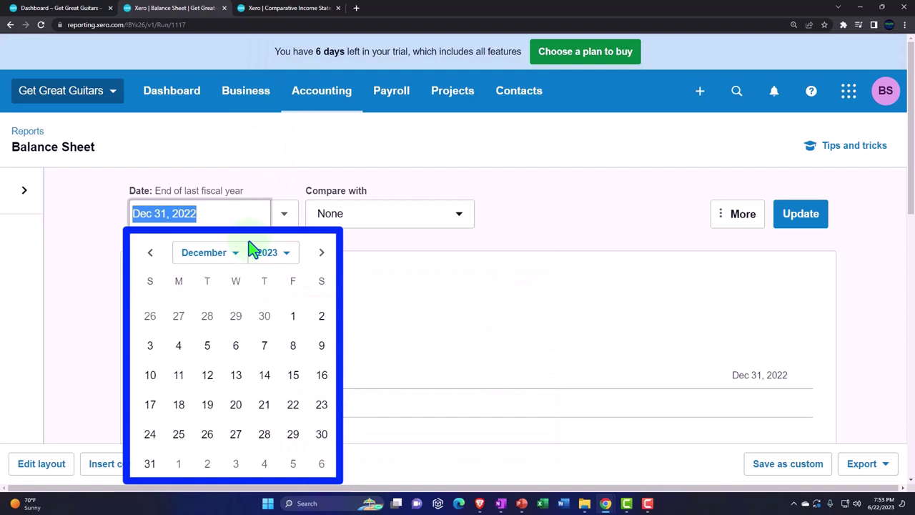
click(149, 463)
click(794, 214)
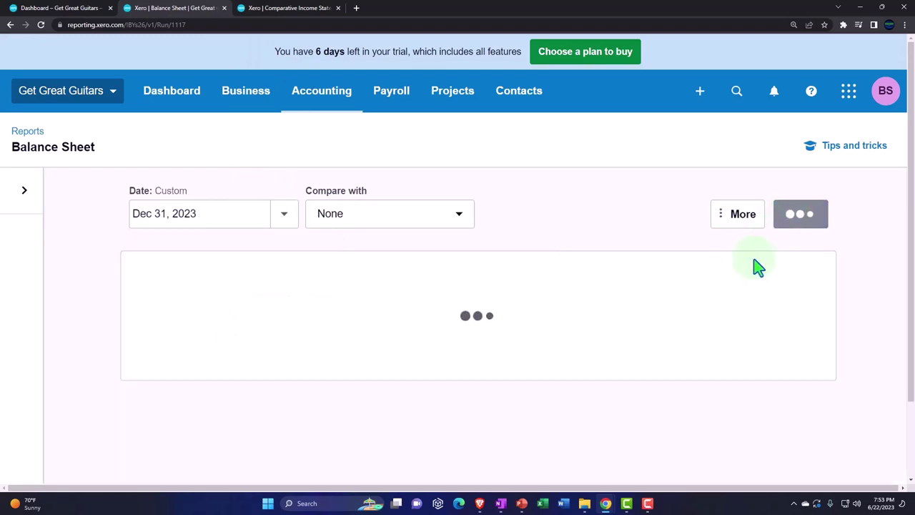
Review the Balance Sheet from the Cash Clearing Account balance through to Unearned Revenue in the current liabilities.
scroll(723, 300, down, 3)
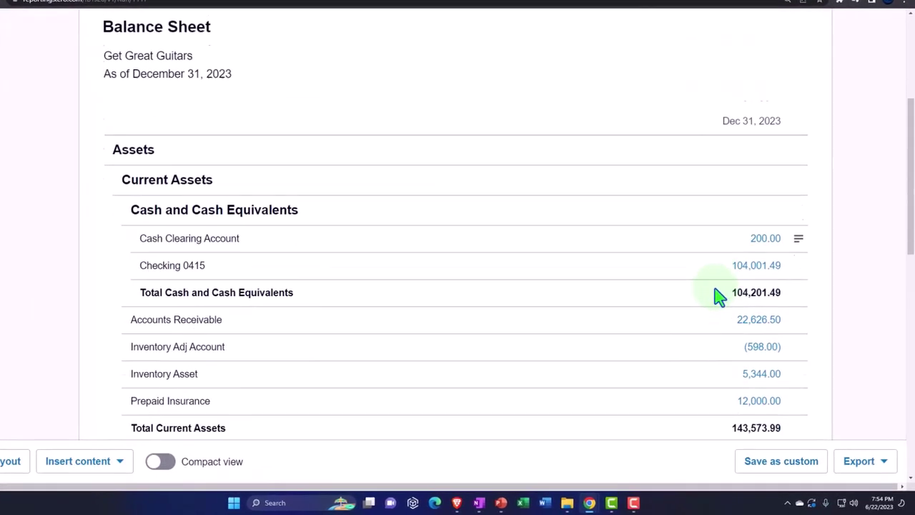
scroll(722, 296, down, 2)
key(ctrl+plus)
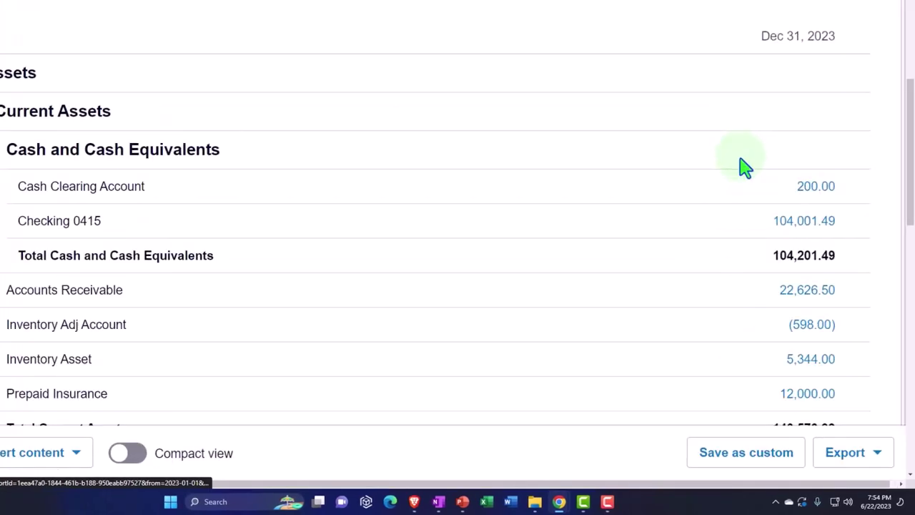
scroll(806, 196, down, 2)
scroll(799, 207, down, 5)
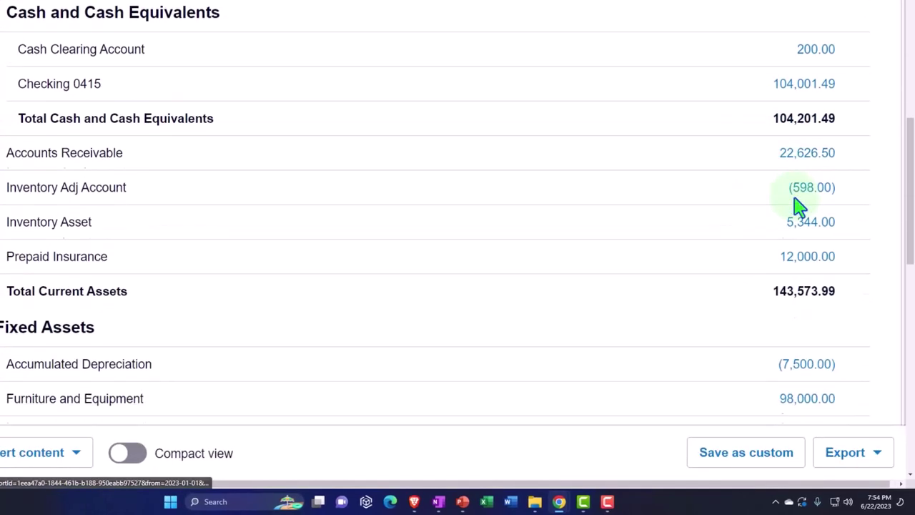
scroll(799, 208, down, 4)
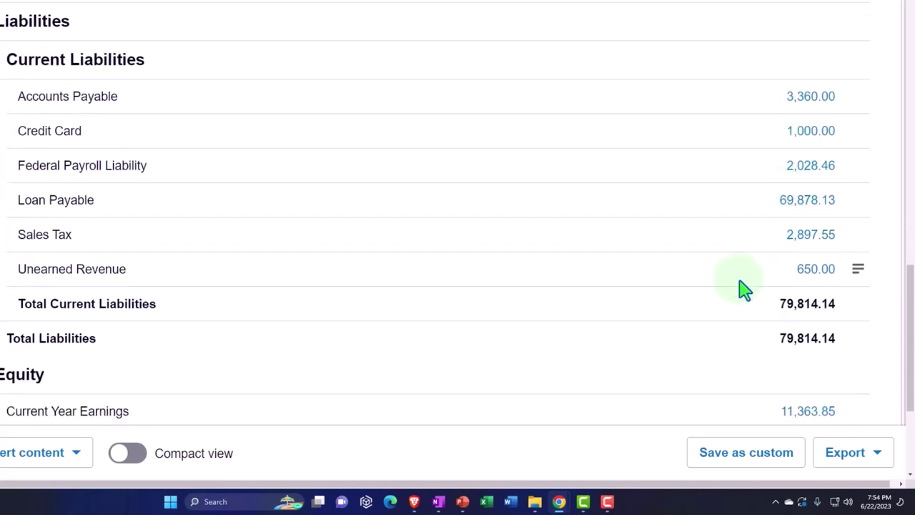
Open the transactions behind the Unearned Revenue balance and look through them for the prepayment.
click(808, 277)
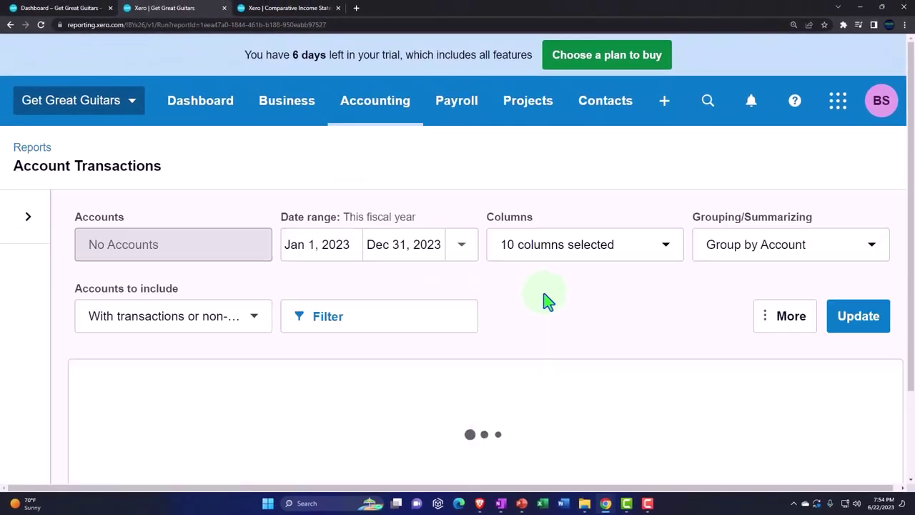
scroll(543, 300, down, 2)
key(ctrl+minus)
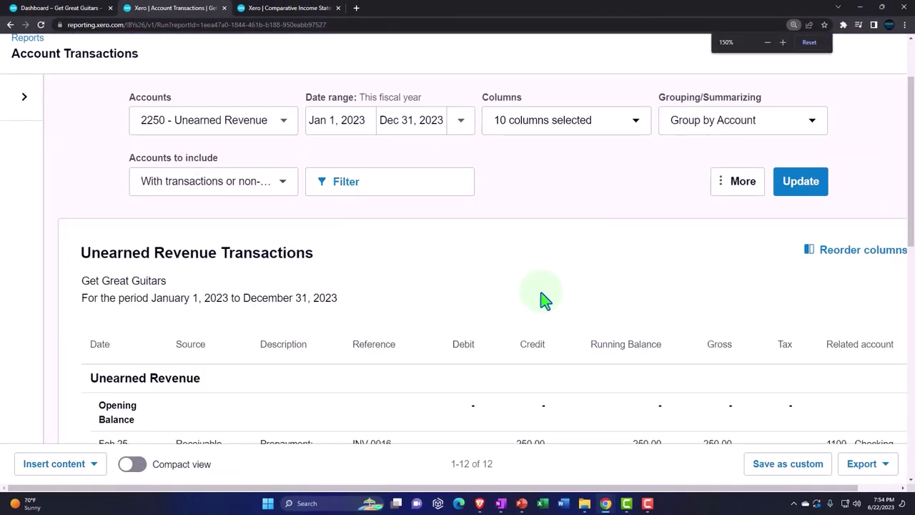
scroll(541, 300, down, 3)
scroll(543, 302, down, 3)
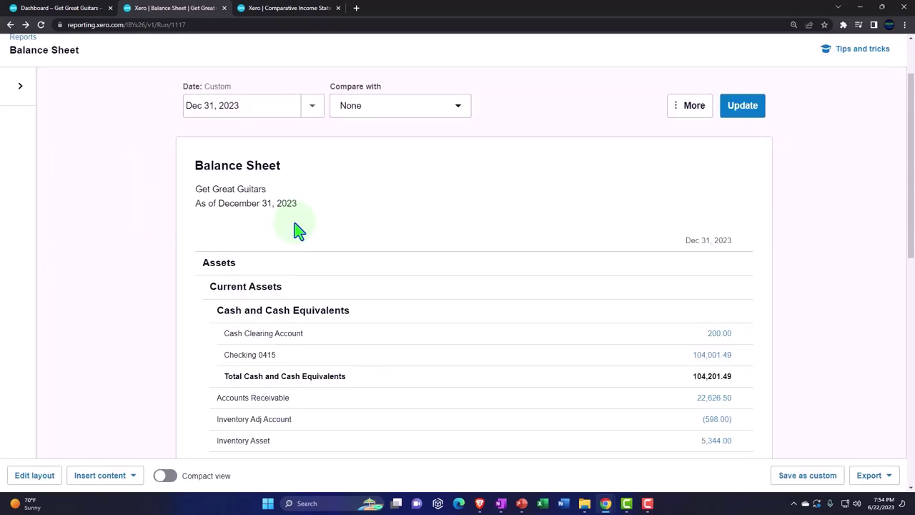
Open the sales invoices list and show the invoices awaiting payment.
click(82, 13)
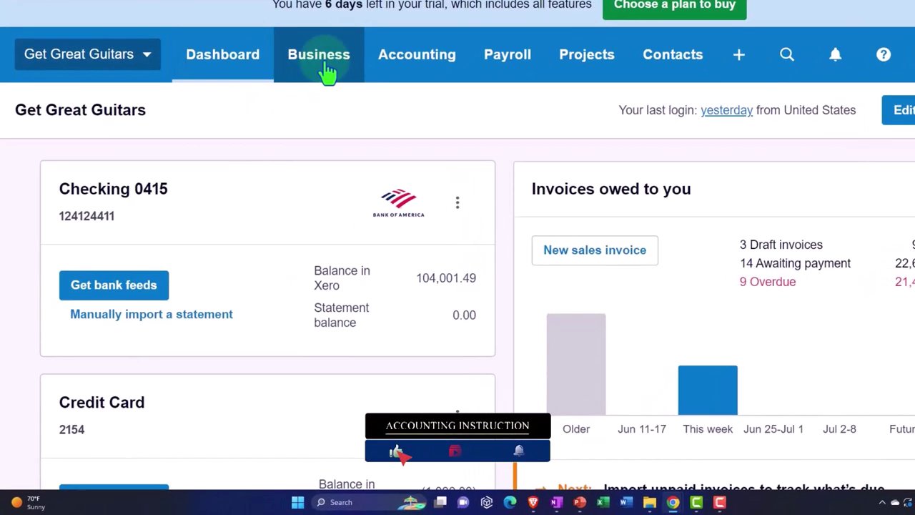
click(327, 72)
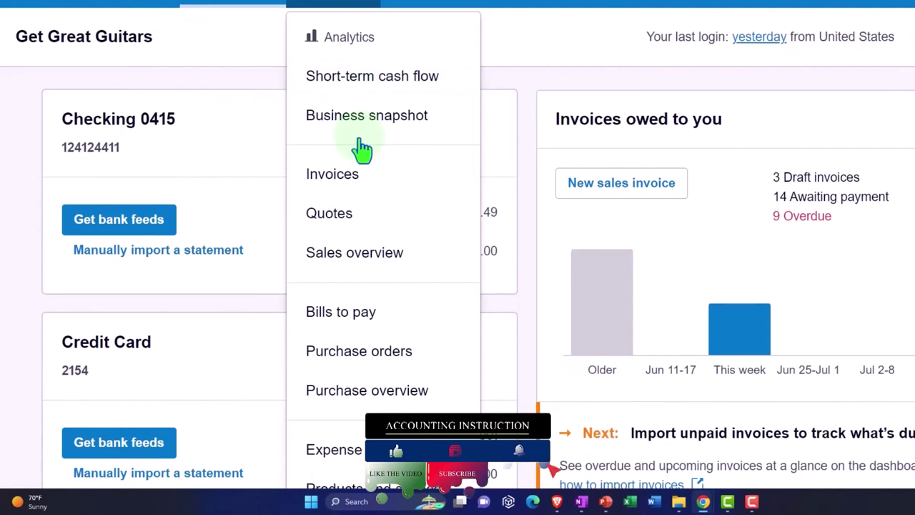
scroll(362, 148, down, 1)
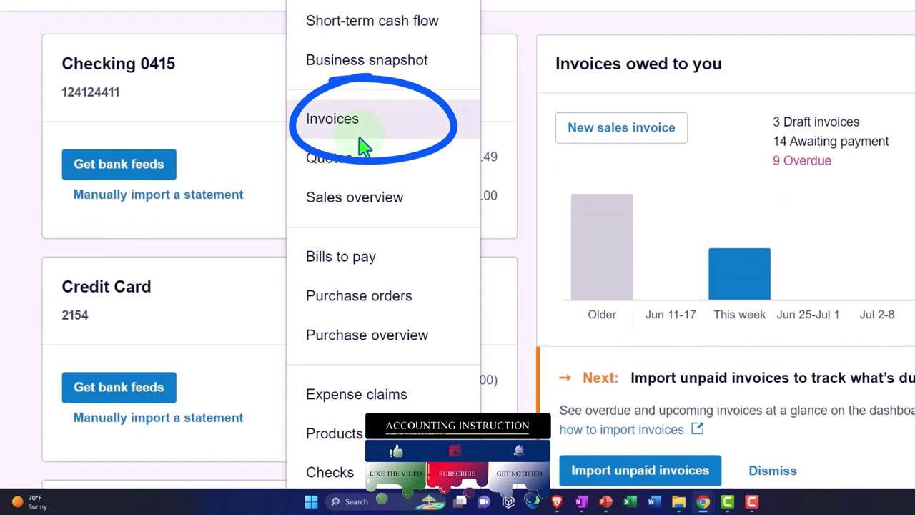
click(350, 134)
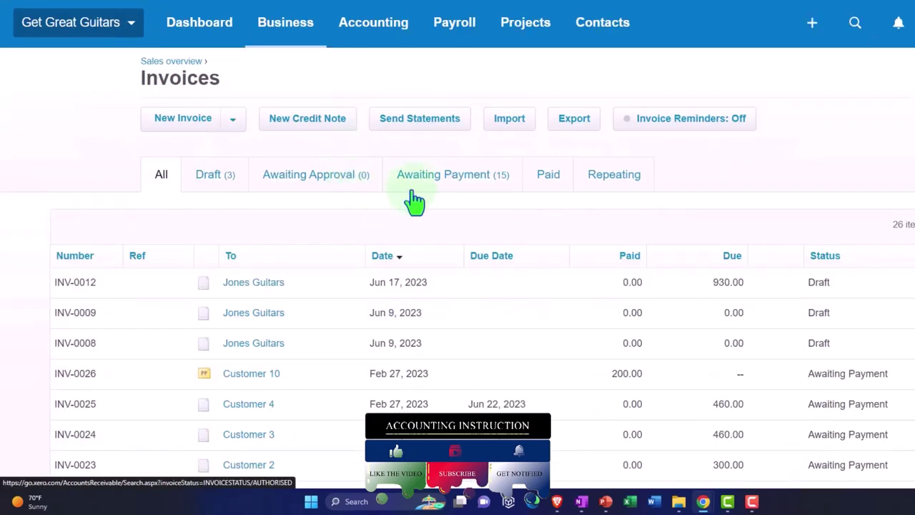
click(427, 185)
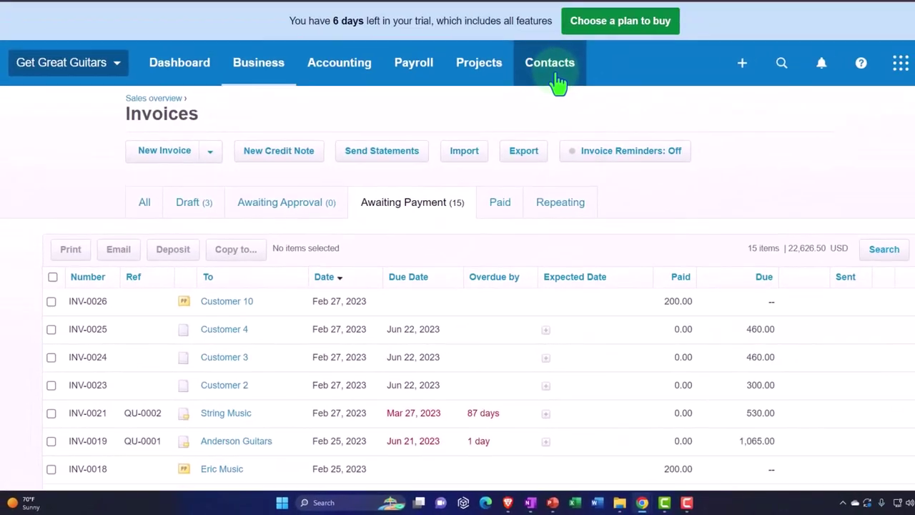
Open Customer 10 from the full contacts list and check its activity for the quote and the prepayment.
click(551, 68)
click(557, 113)
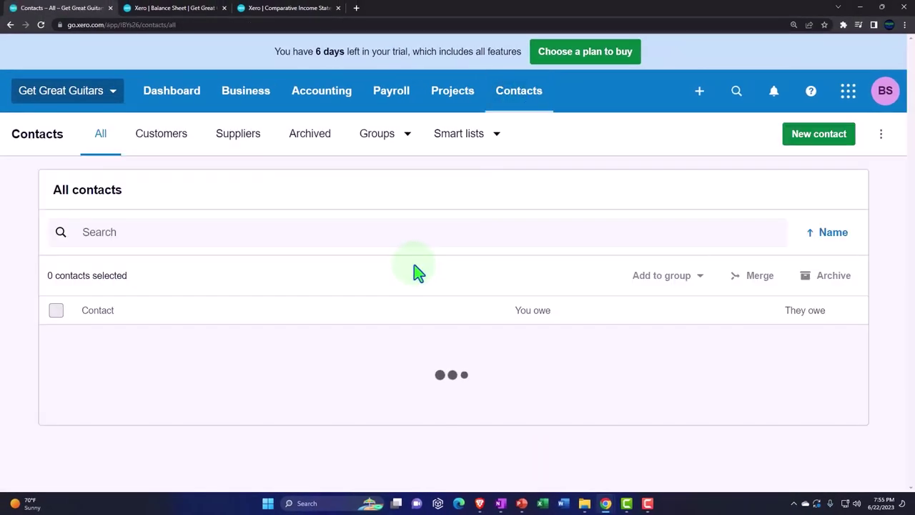
scroll(413, 274, down, 2)
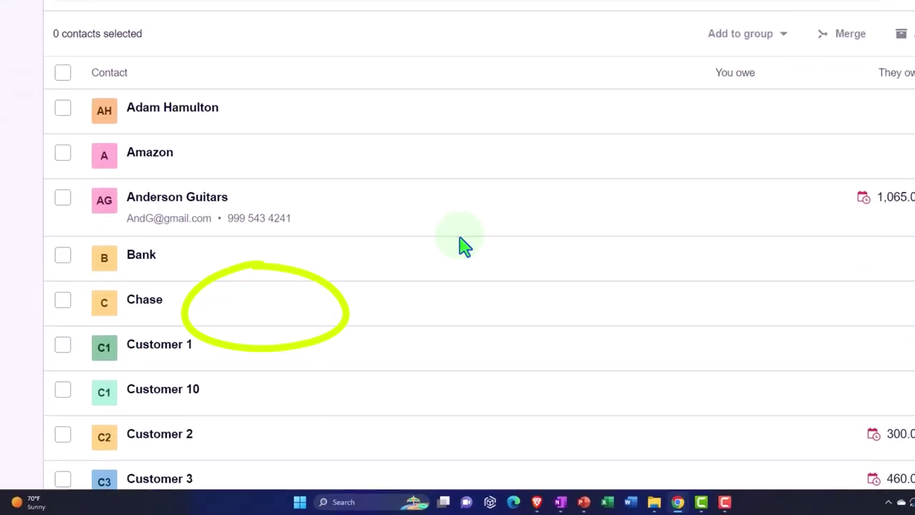
click(275, 329)
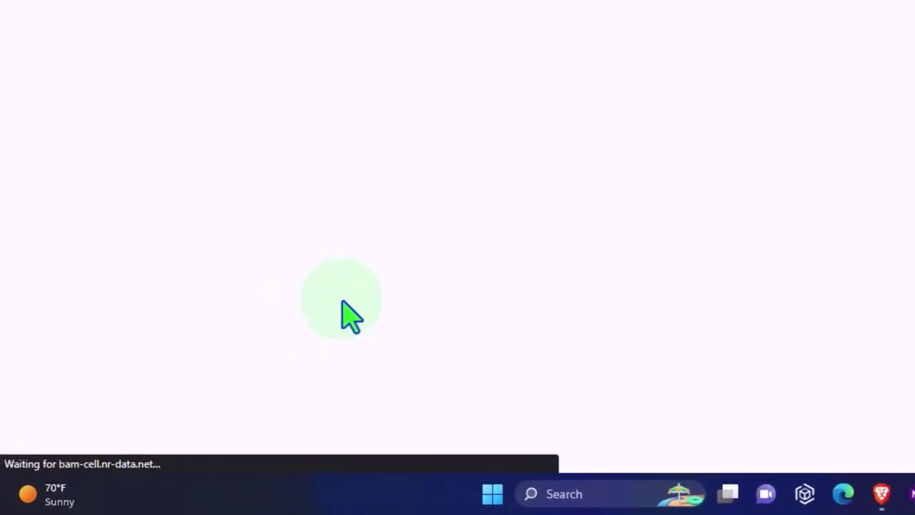
scroll(61, 236, down, 3)
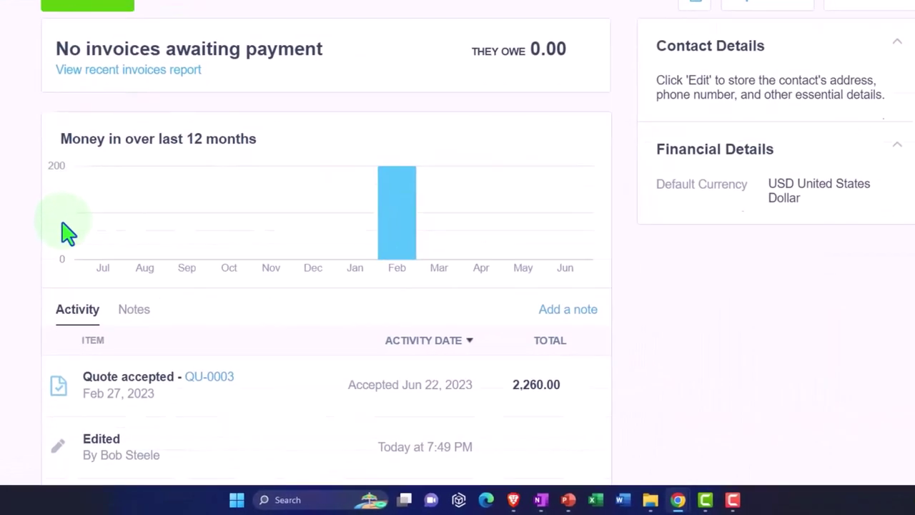
scroll(61, 235, down, 1)
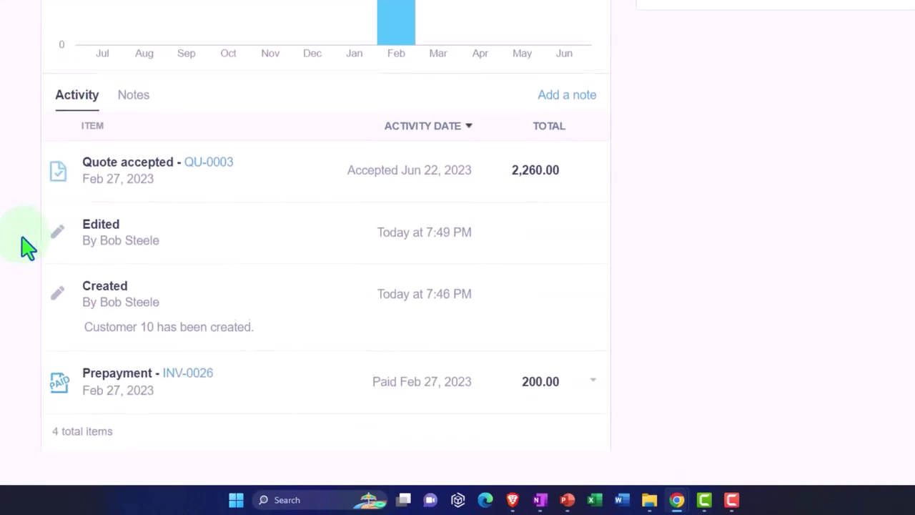
Check Customer 10's activity list and open the transactions behind the Cash Clearing Account balance on the Balance Sheet.
scroll(22, 237, down, 2)
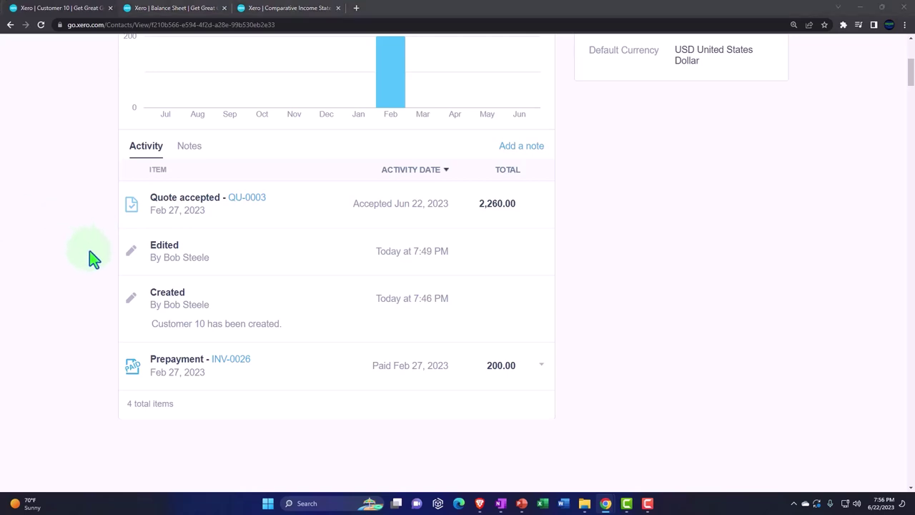
scroll(105, 262, up, 4)
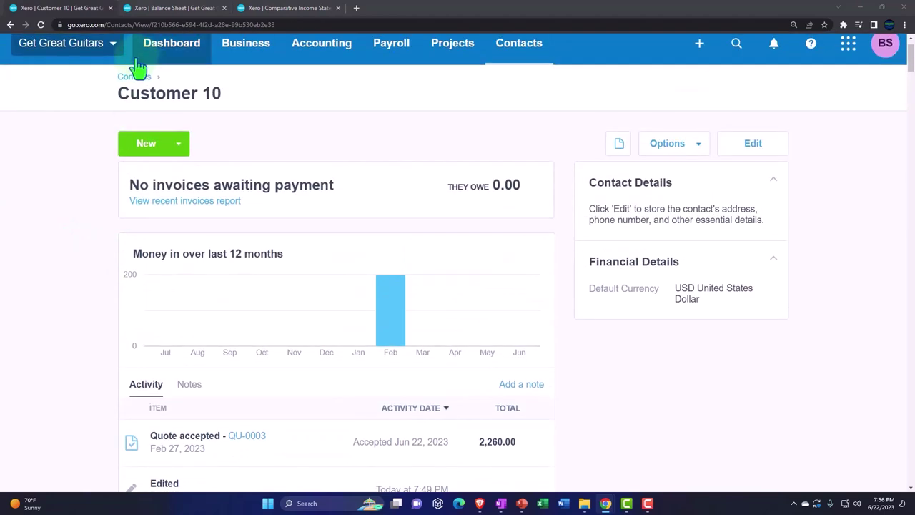
click(164, 10)
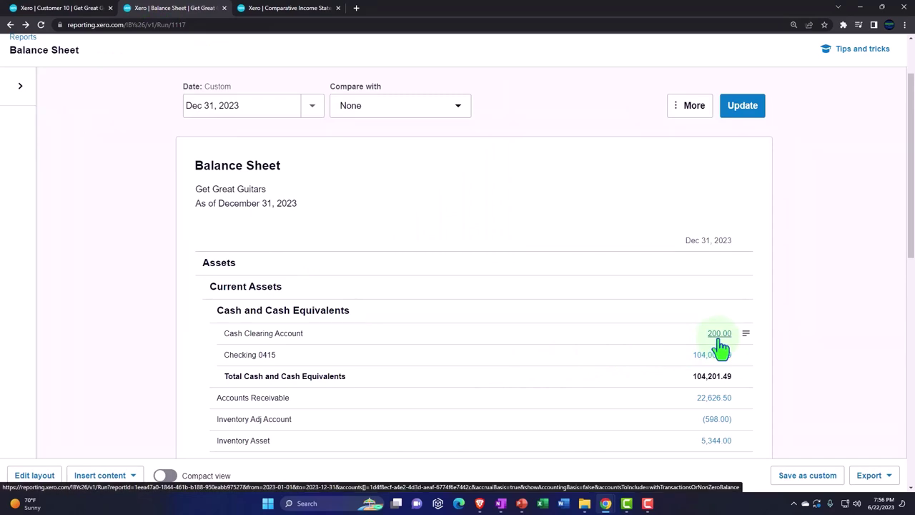
key(ctrl+plus)
key(ctrl+plus)
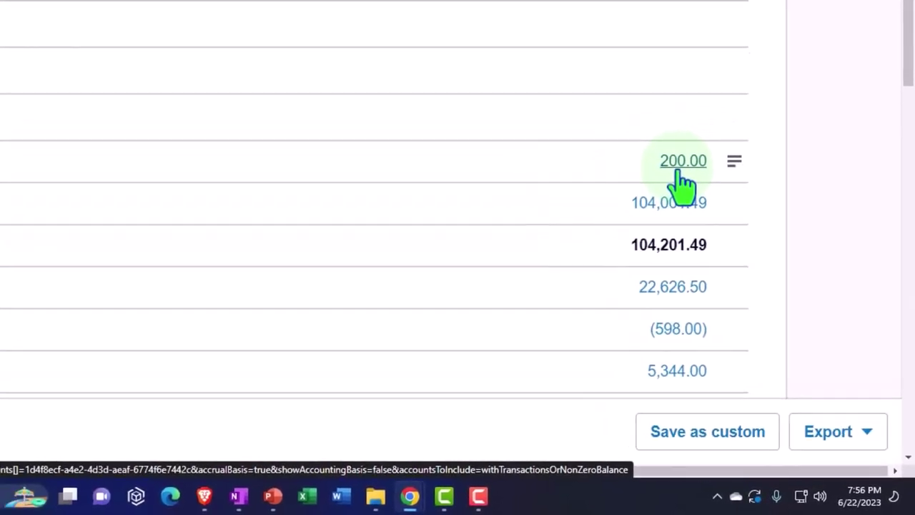
click(643, 104)
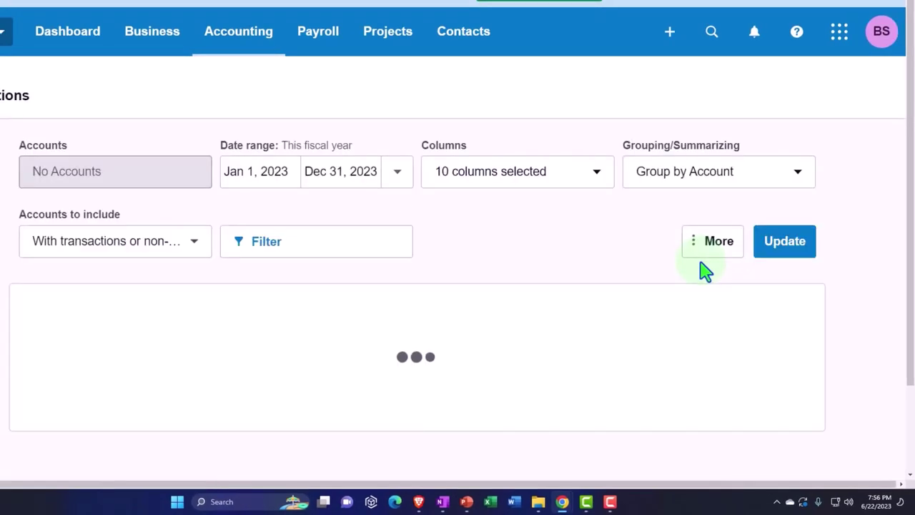
Look through the Cash Clearing Account transactions for the Feb 27, 2023 customer prepayments and payments awaiting deposit.
key(ctrl+minus)
scroll(700, 262, down, 2)
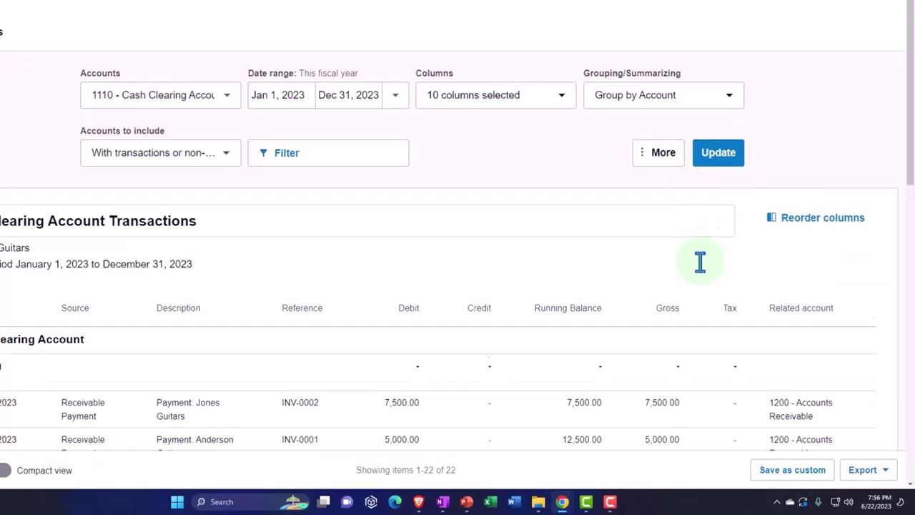
scroll(700, 261, down, 3)
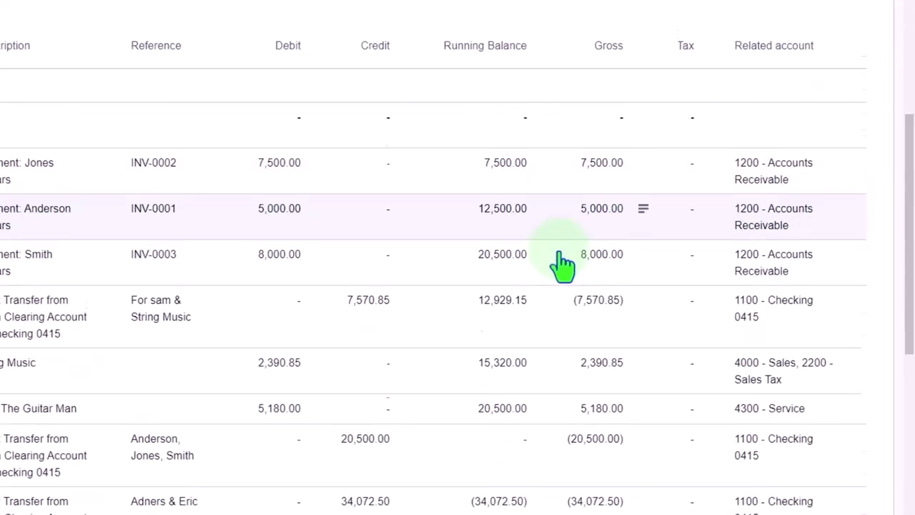
scroll(513, 304, down, 8)
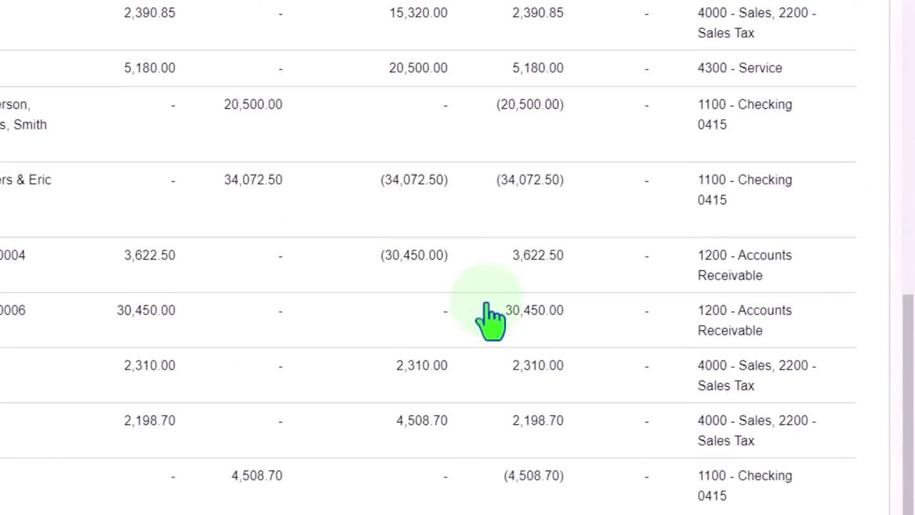
scroll(491, 318, down, 2)
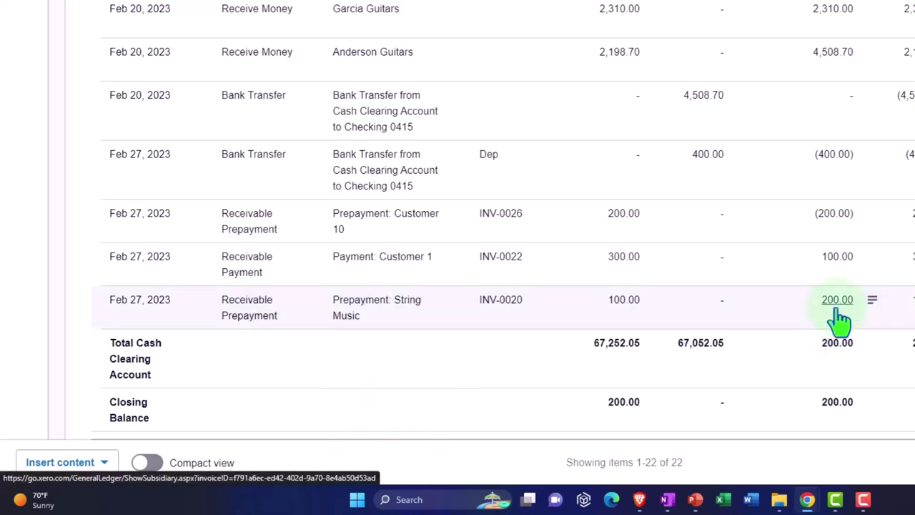
scroll(245, 250, up, 8)
scroll(227, 256, up, 4)
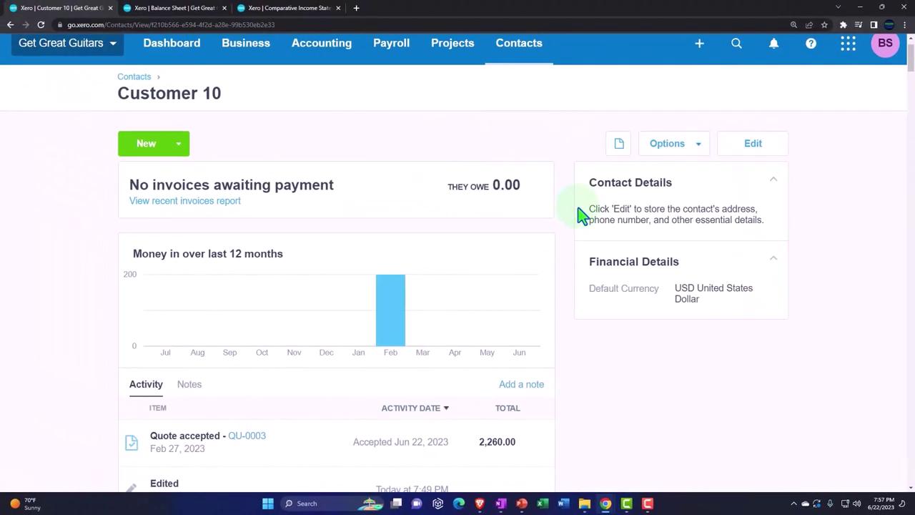
Start a new money transfer from the Cash Clearing Account to Checking 0415.
click(698, 47)
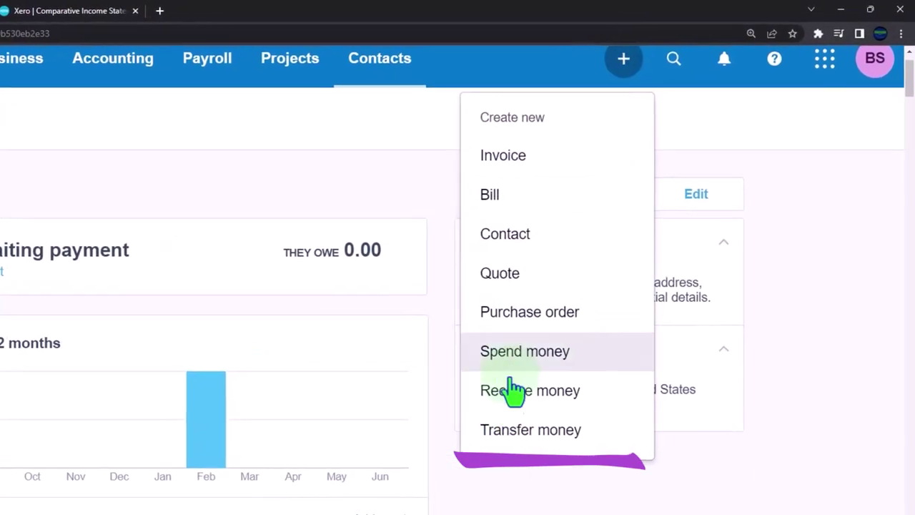
click(509, 436)
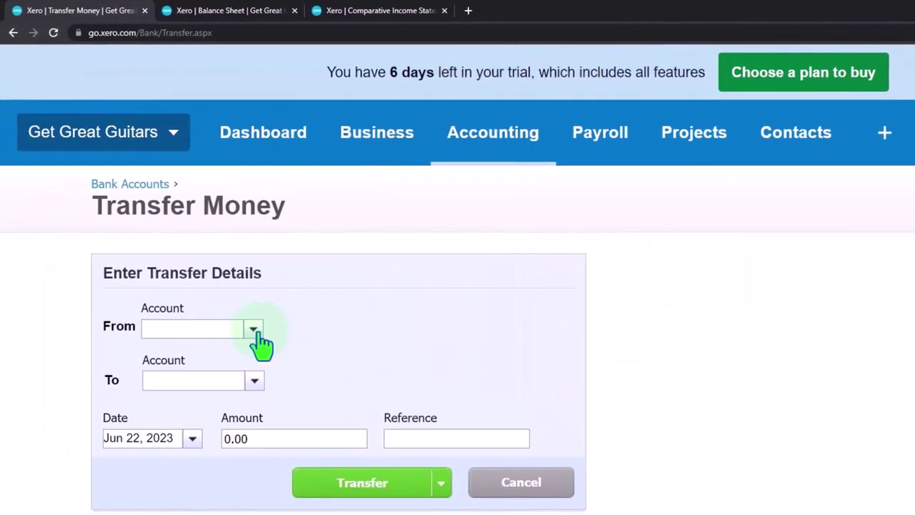
click(254, 330)
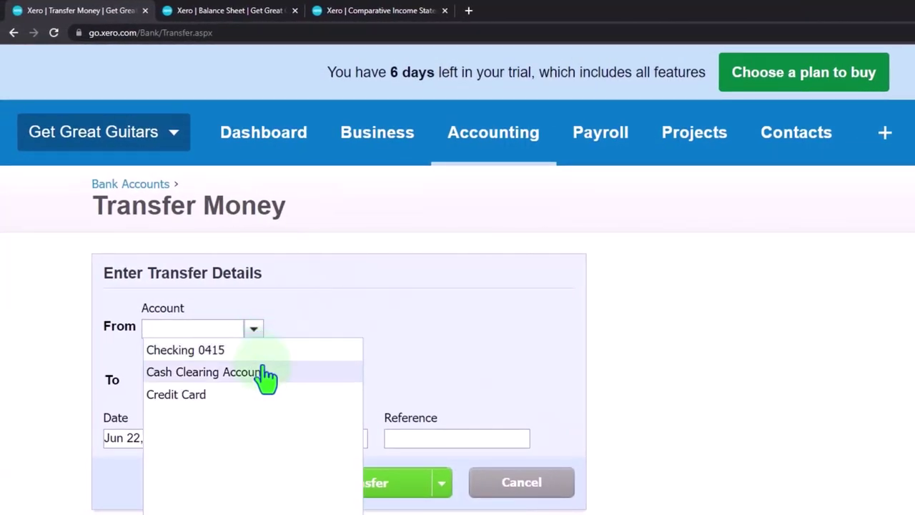
click(266, 373)
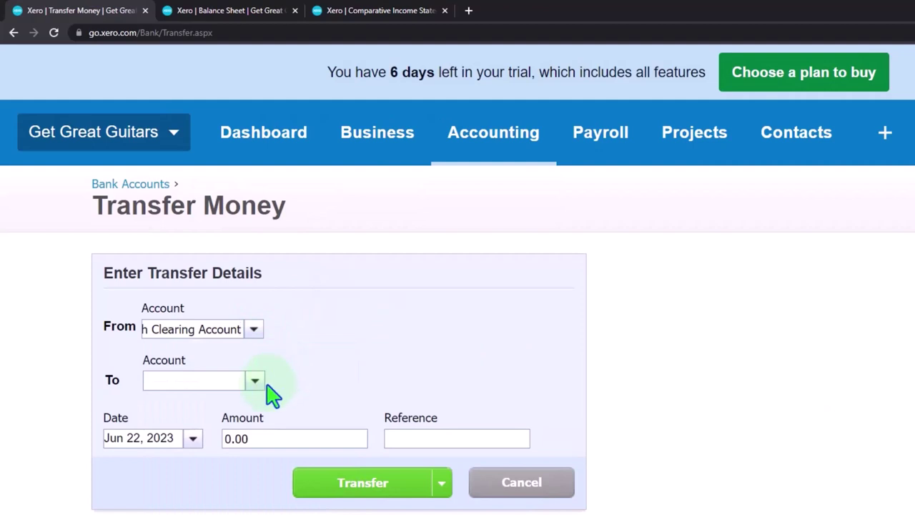
click(255, 382)
click(245, 403)
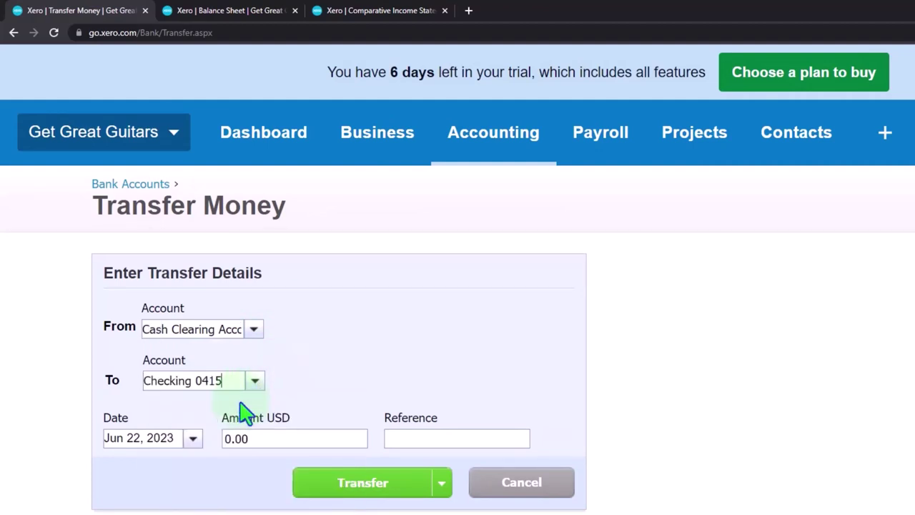
Date the transfer Feb 27, 2023, enter the amount 200 with the reference Dep, and complete the transfer.
click(193, 438)
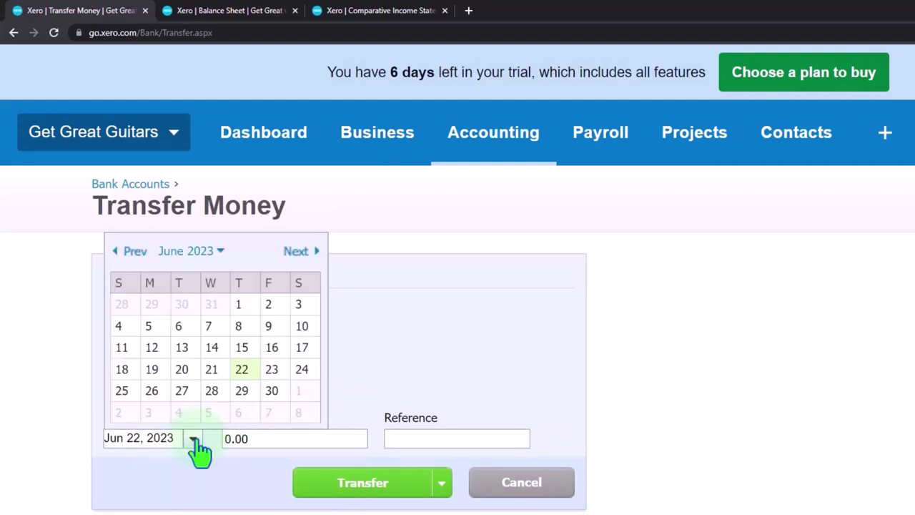
click(118, 254)
click(119, 254)
click(119, 254)
click(119, 254)
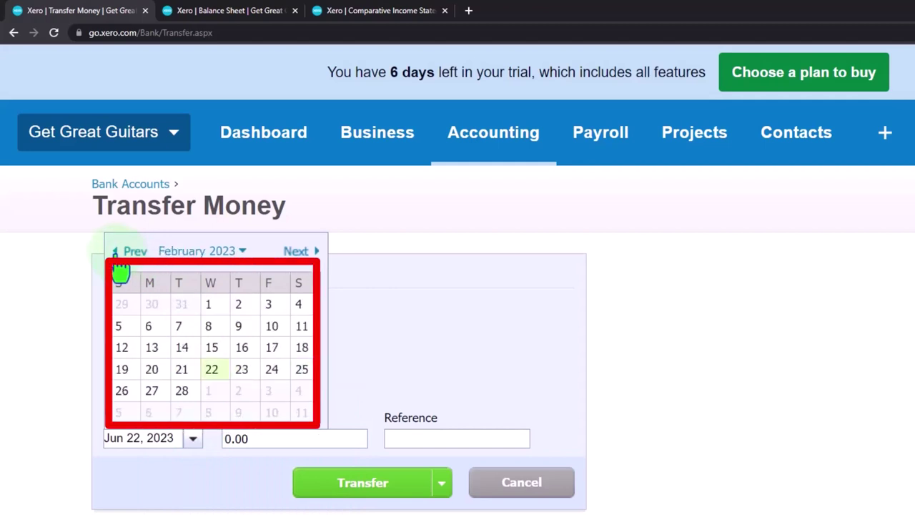
click(151, 391)
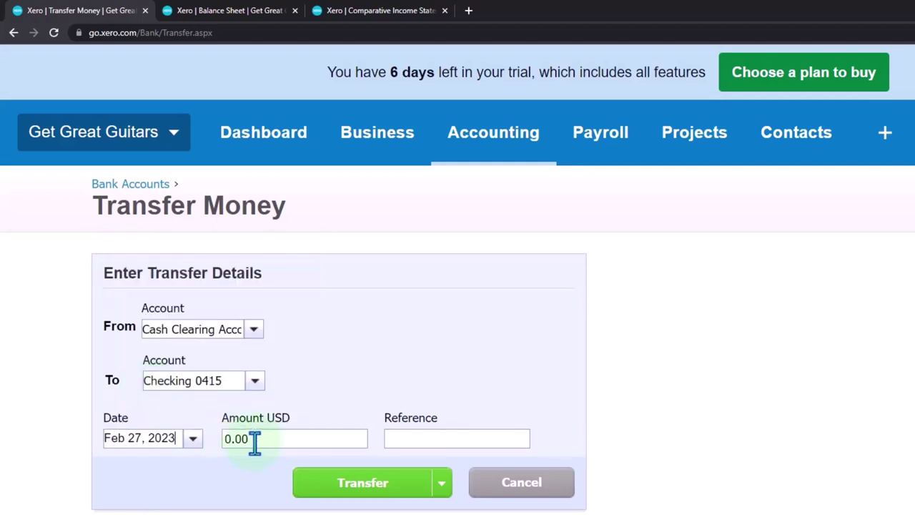
click(253, 439)
click(318, 483)
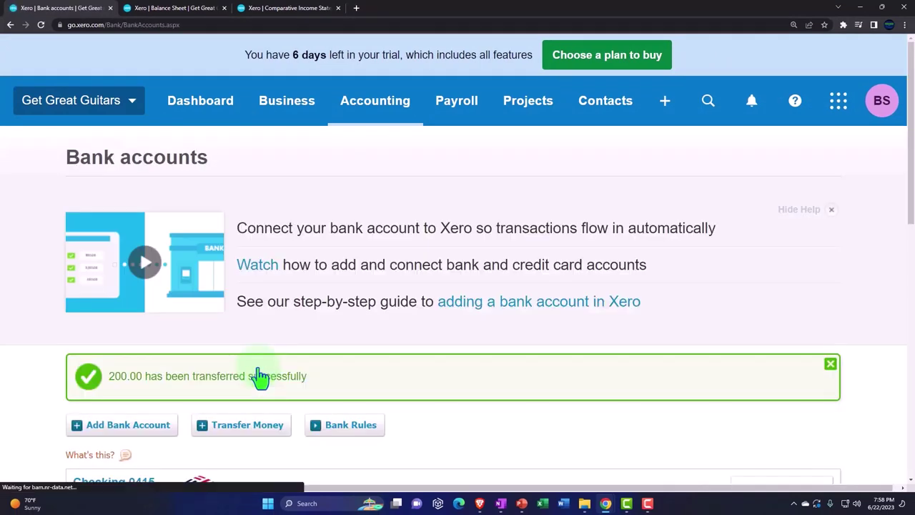
Update the Balance Sheet and open the transactions behind the Checking 0415 balance.
click(175, 8)
click(747, 112)
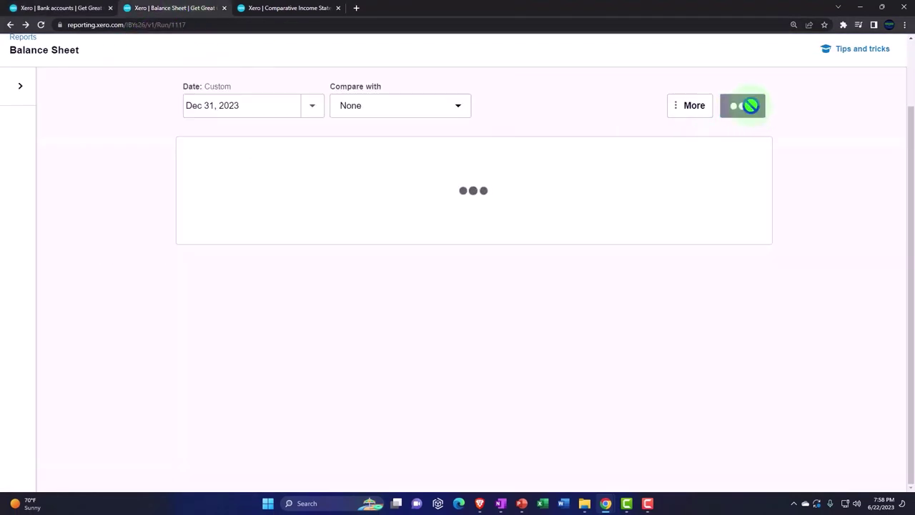
scroll(727, 284, down, 2)
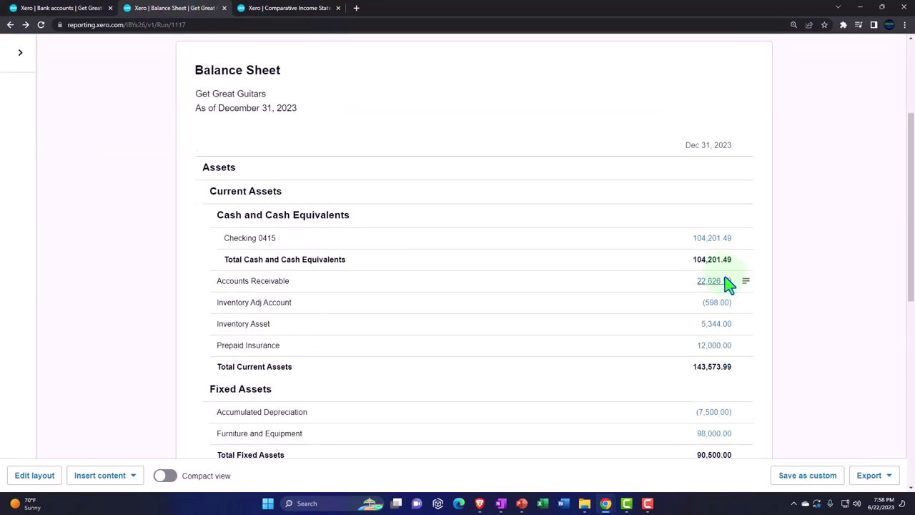
key(ctrl+plus)
key(ctrl+plus)
key(ctrl+plus)
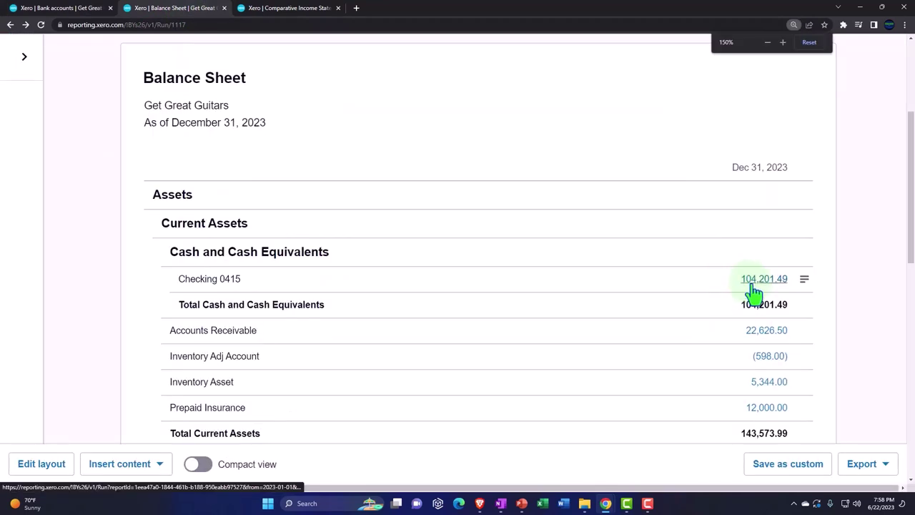
click(754, 292)
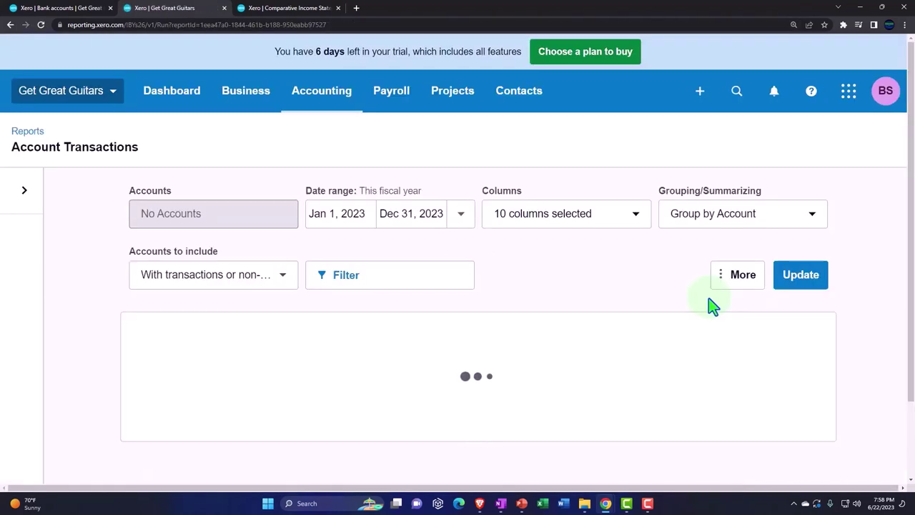
Look through the Checking 0415 transactions for the 200 bank transfer from the Cash Clearing Account and return to the Balance Sheet.
key(ctrl+plus)
scroll(711, 308, down, 1)
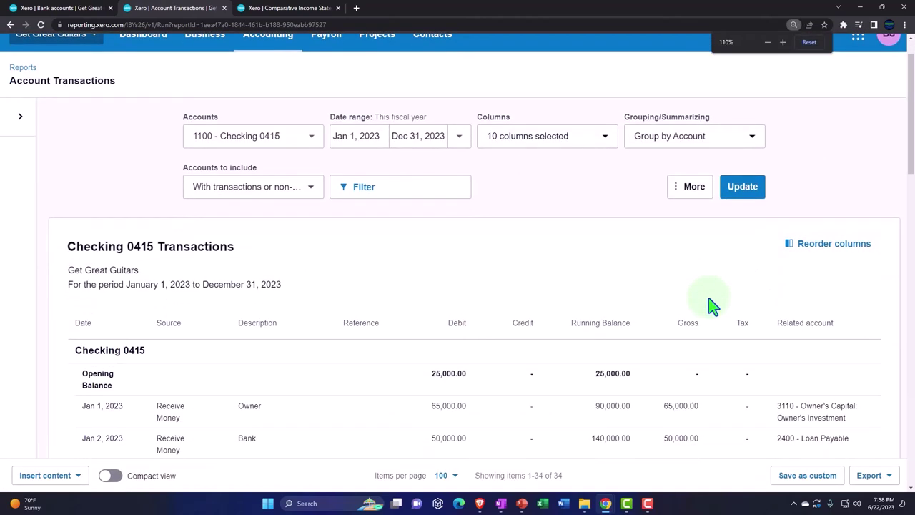
key(ctrl+minus)
scroll(711, 307, down, 8)
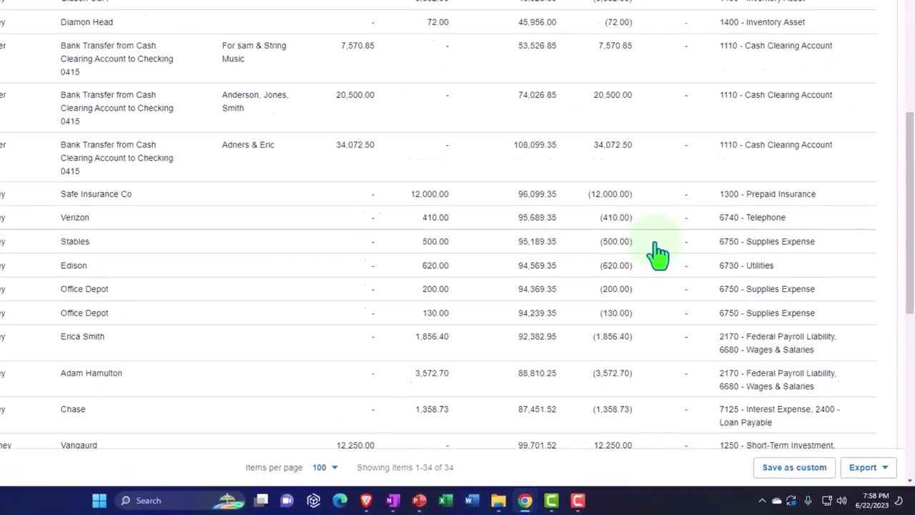
scroll(657, 254, down, 8)
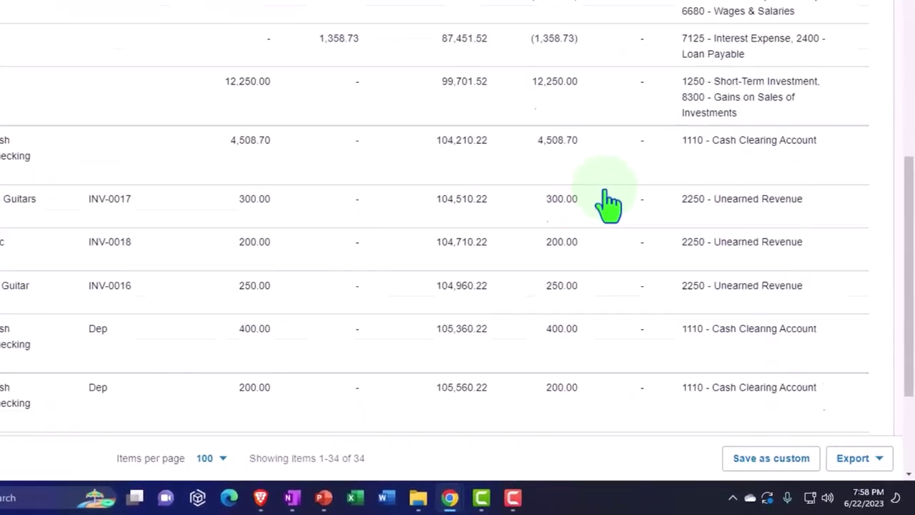
scroll(572, 172, up, 5)
scroll(547, 290, down, 6)
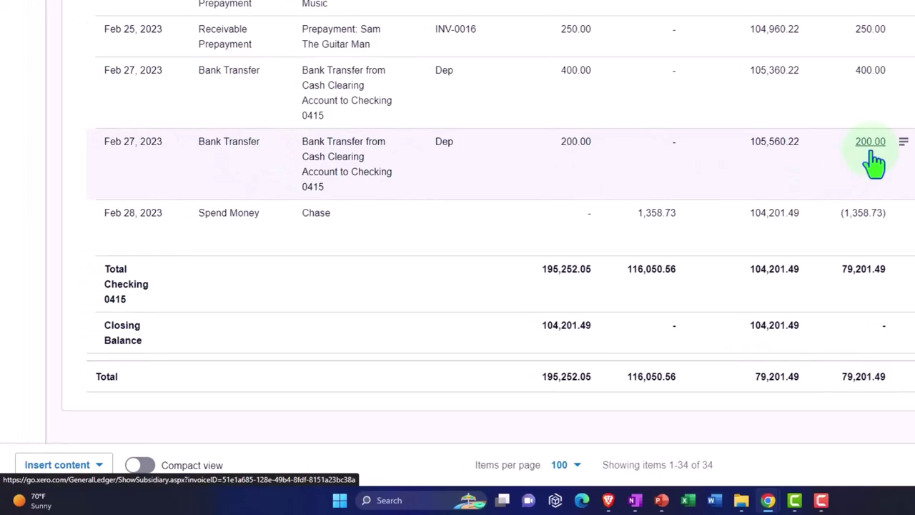
scroll(172, 187, up, 15)
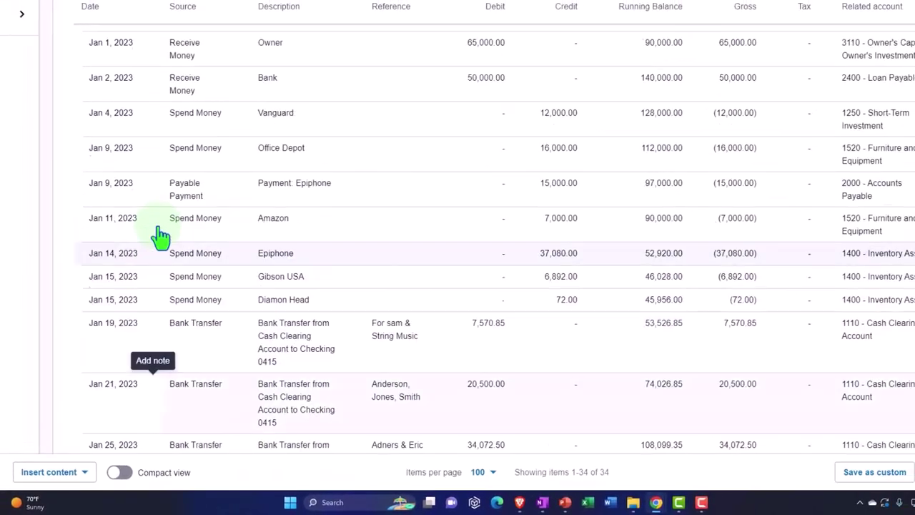
scroll(161, 235, up, 5)
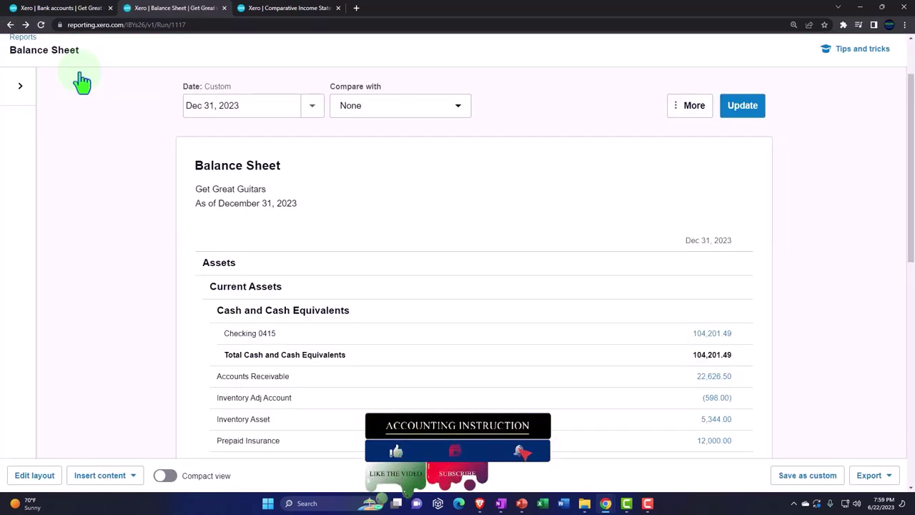
View the Comparative Income Statement, and find and open the current version of the Trial Balance report.
click(297, 13)
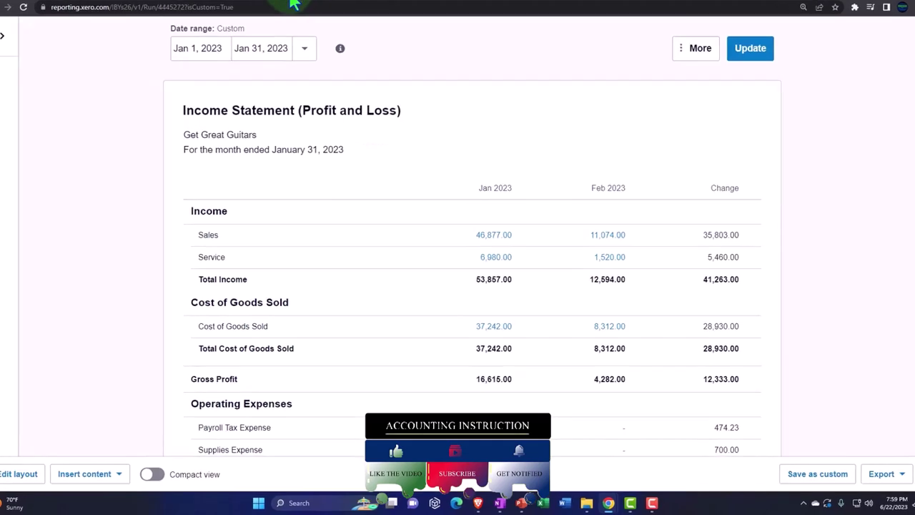
scroll(343, 91, up, 3)
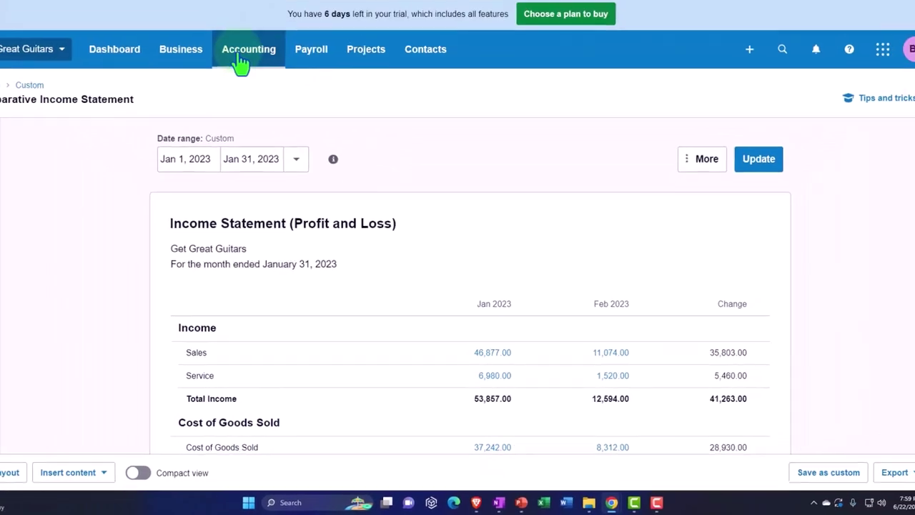
click(242, 63)
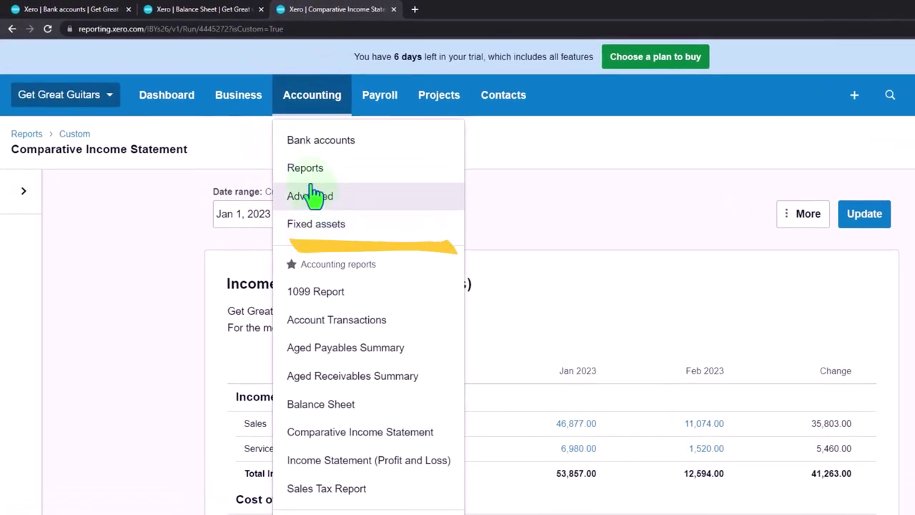
click(313, 192)
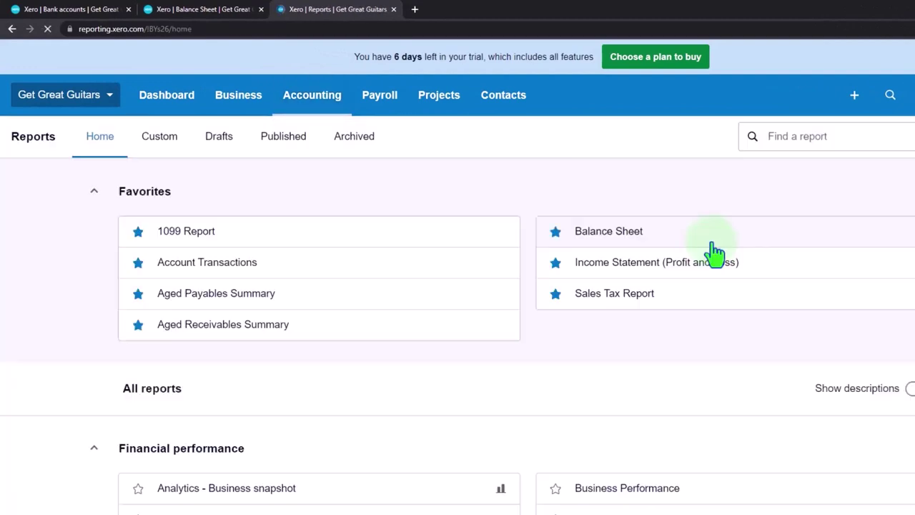
text(tria)
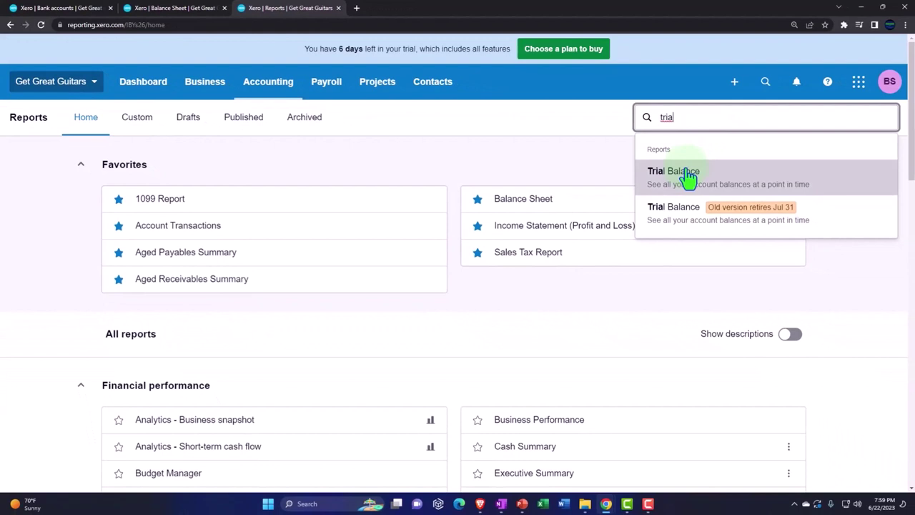
click(688, 179)
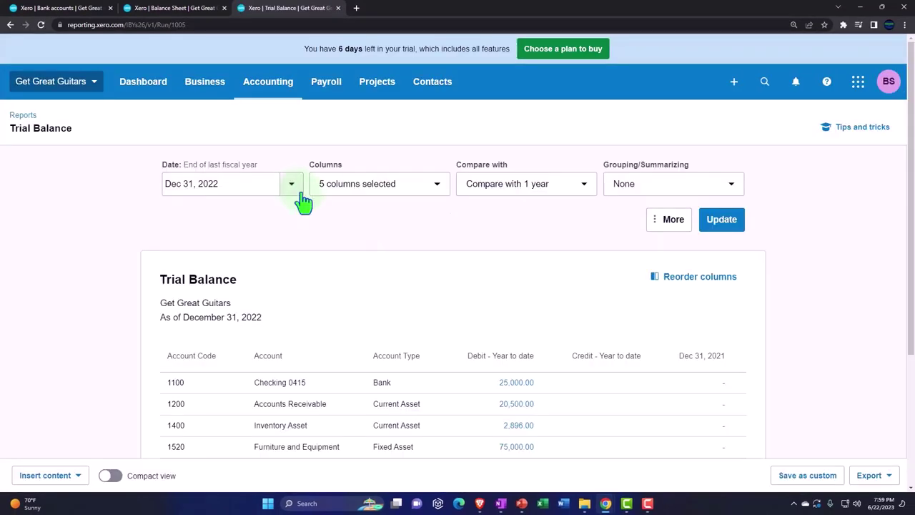
Set the Trial Balance to the custom date Dec 31, 2023 and update the report.
click(292, 186)
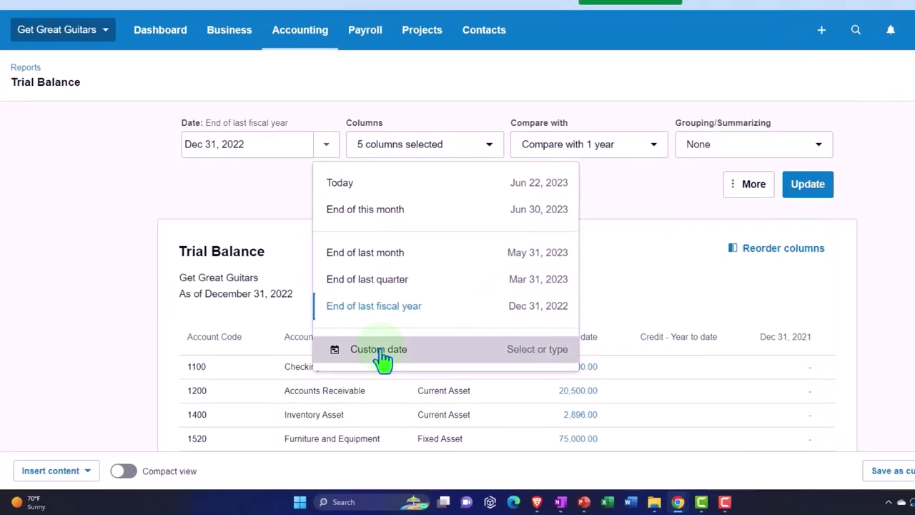
click(341, 367)
click(386, 120)
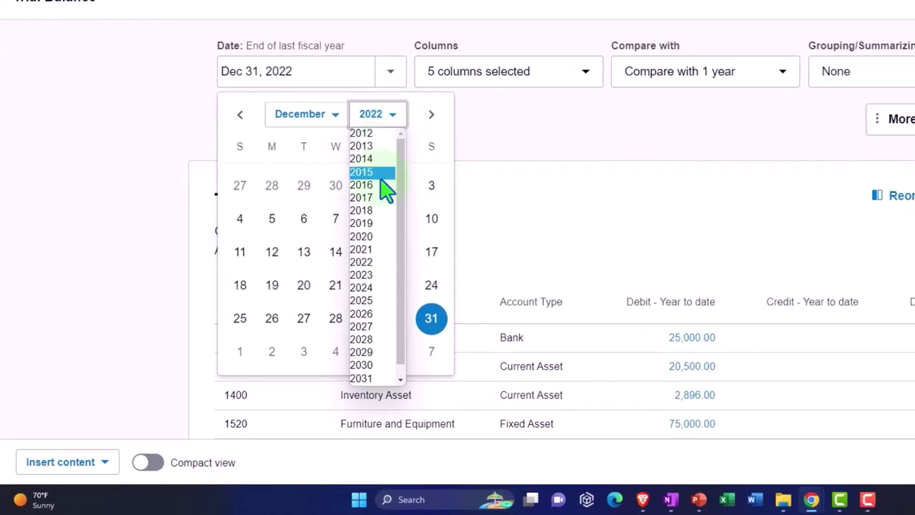
click(366, 285)
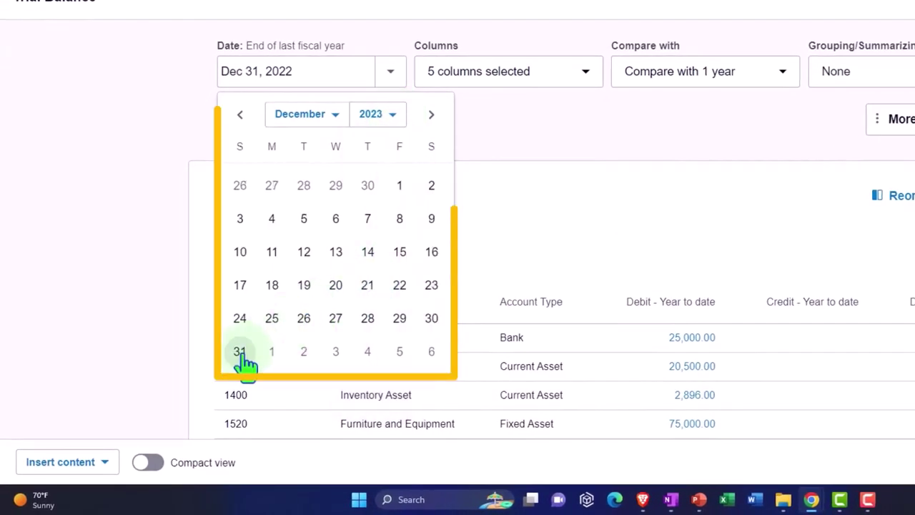
click(240, 351)
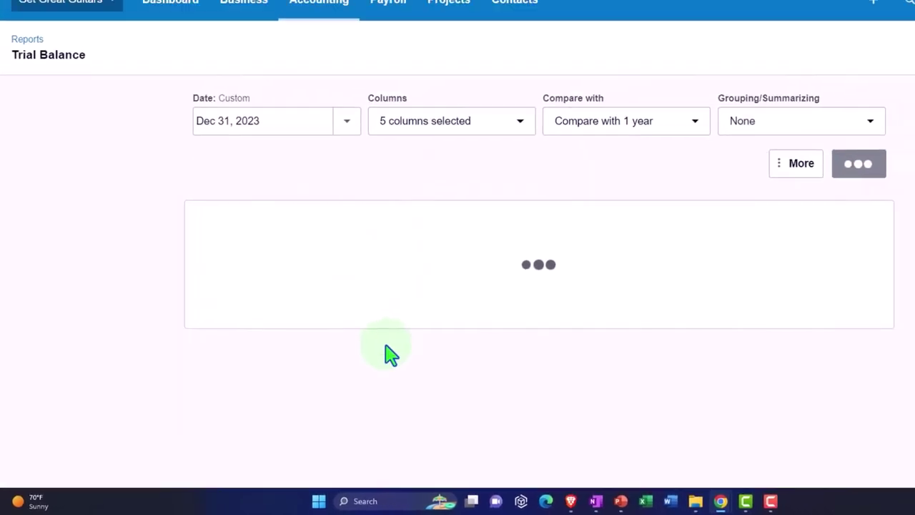
Enlarge the Trial Balance and review the account balances from Checking 0415 through Unearned Revenue to the debit and credit totals.
key(ctrl+plus)
key(ctrl+plus)
key(ctrl+plus)
scroll(134, 355, down, 1)
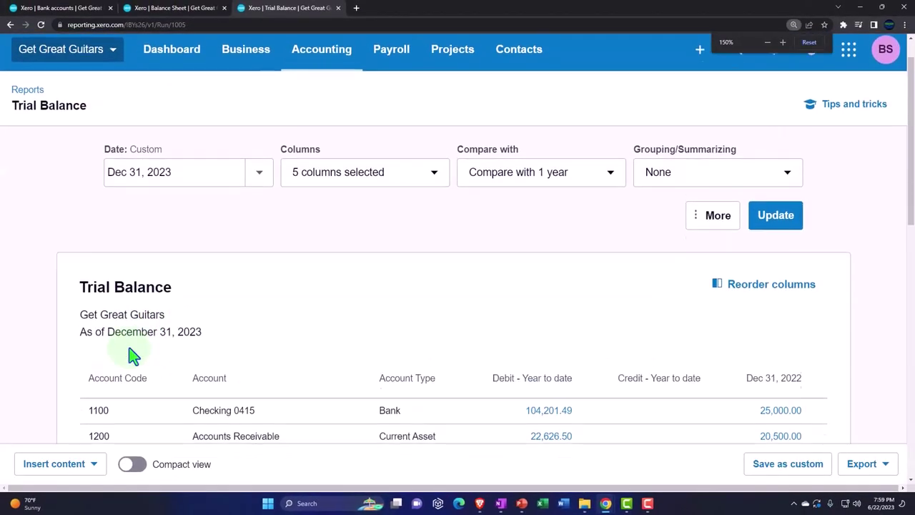
scroll(134, 355, down, 3)
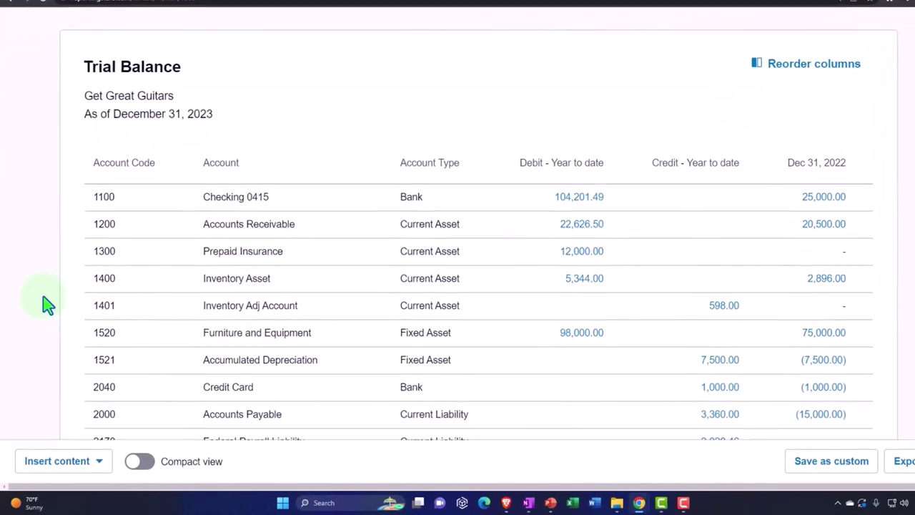
scroll(49, 295, down, 1)
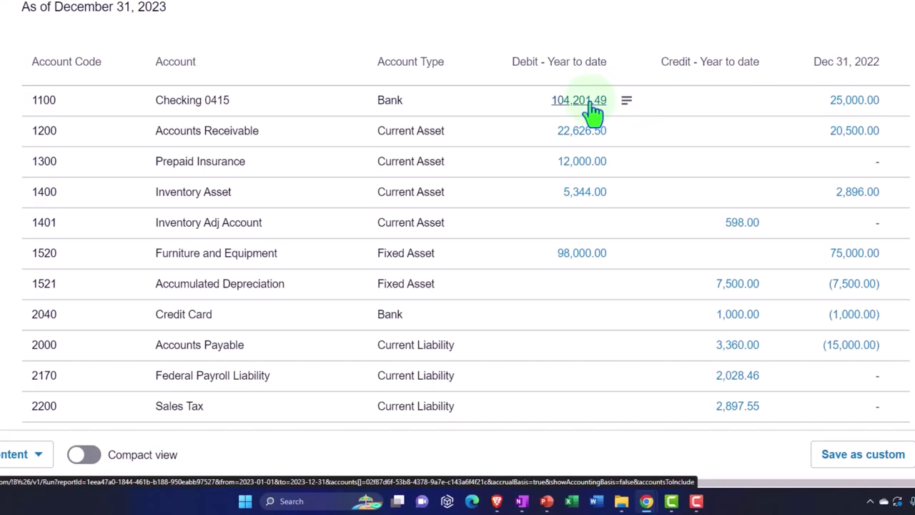
scroll(593, 113, down, 4)
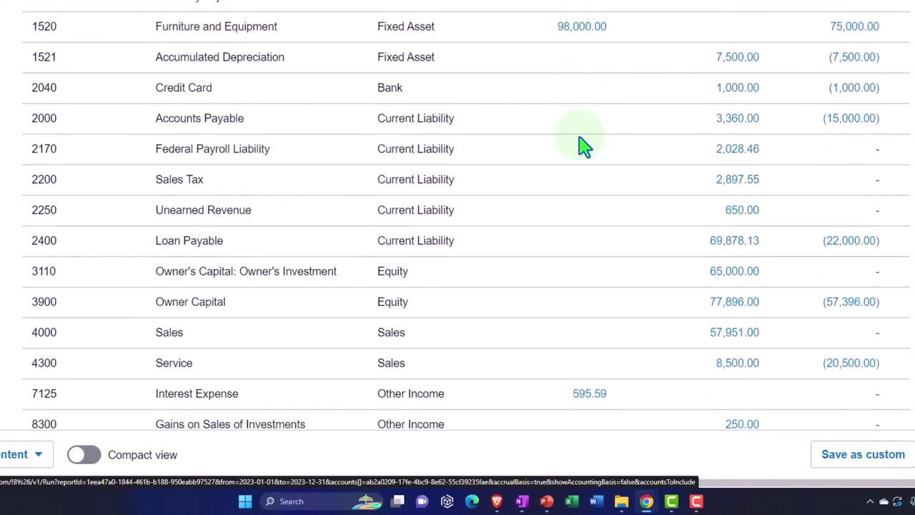
scroll(561, 167, down, 5)
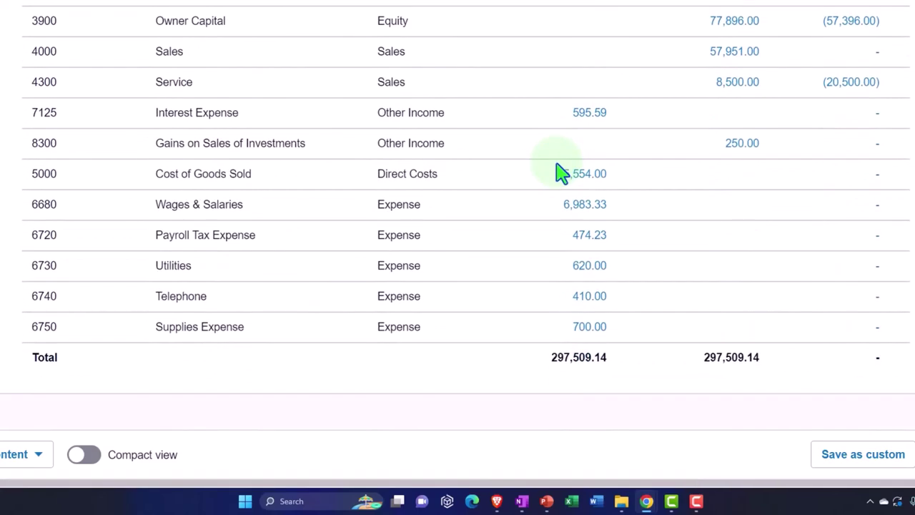